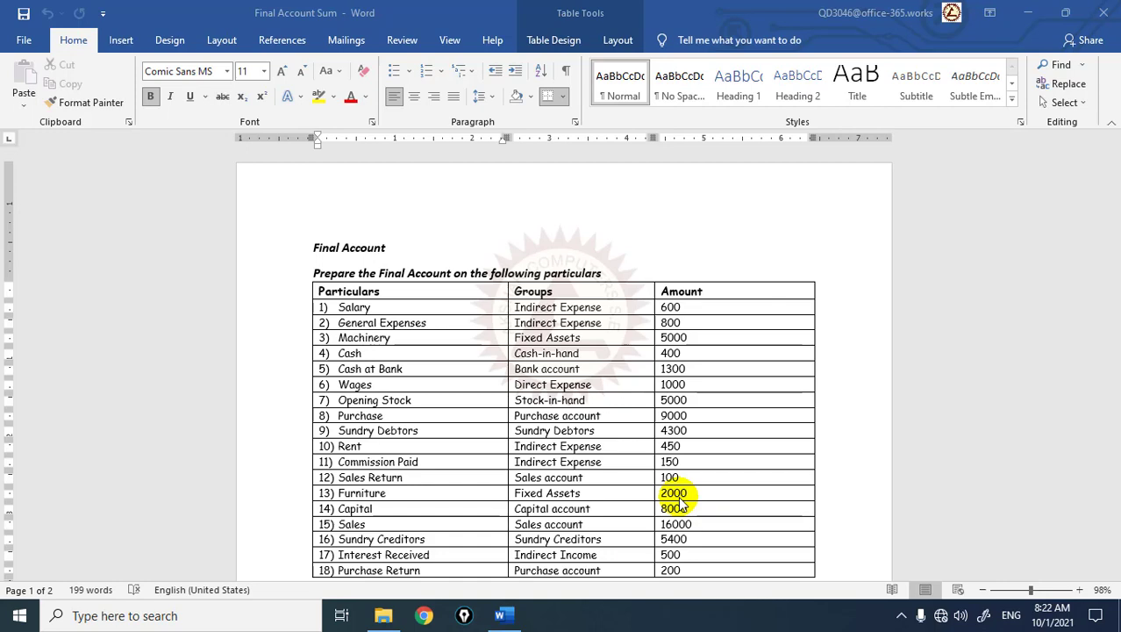
Scroll the Word document past the particulars table to the Adjustments journal entries
scroll(680, 504, "down", 3)
scroll(685, 502, "down", 4)
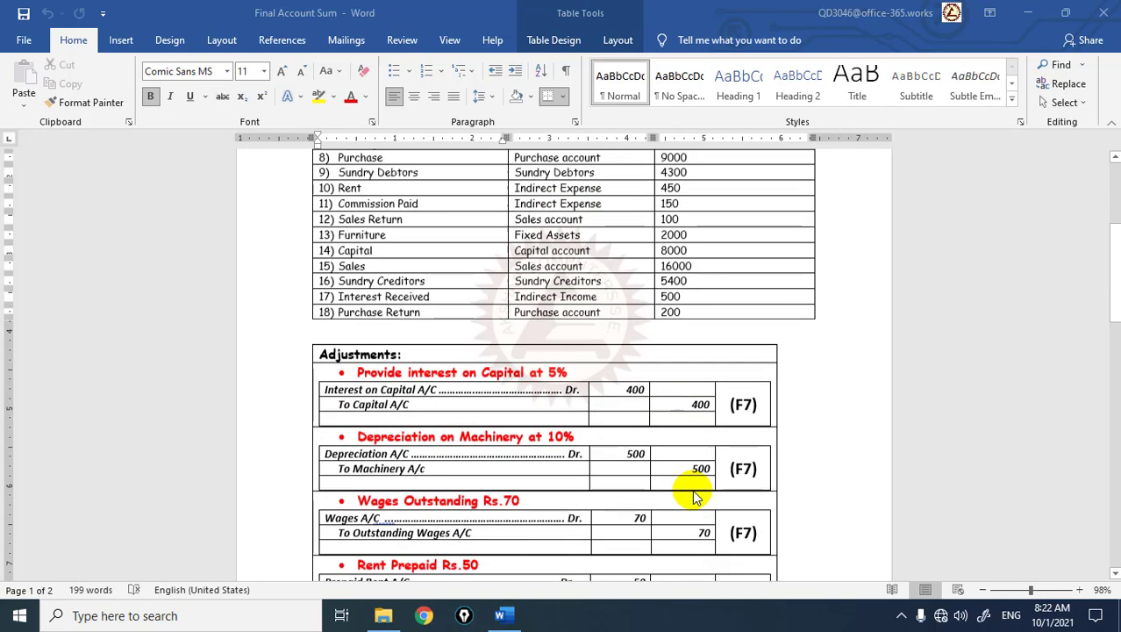
scroll(693, 499, "down", 3)
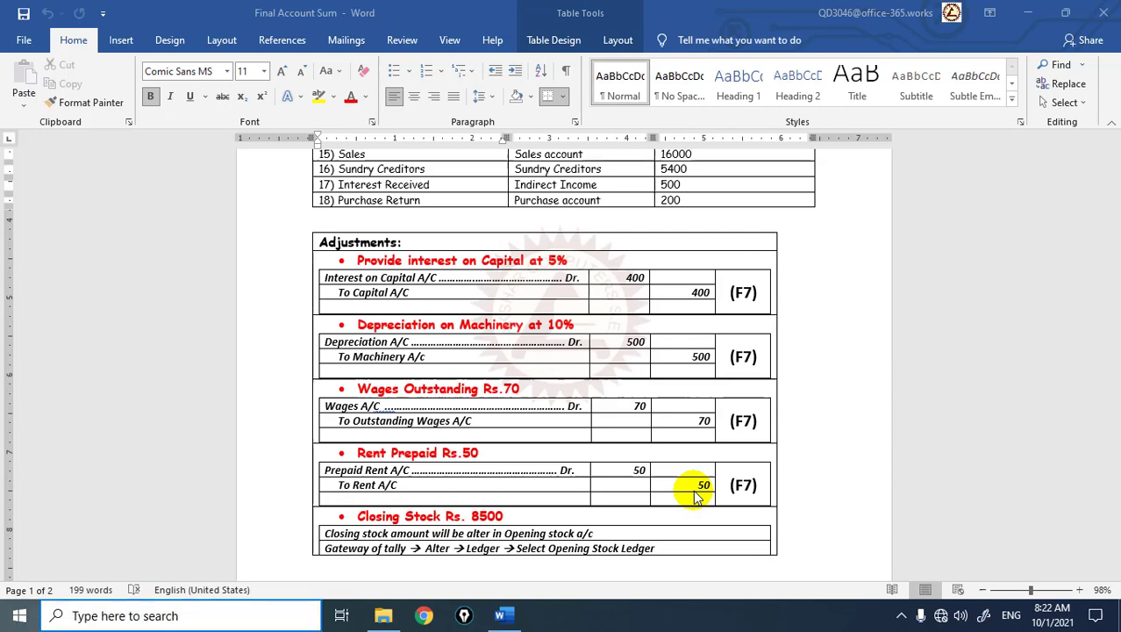
Launch TallyPrime into the Final Account company and open its calculator panel
key("super")
type("tally")
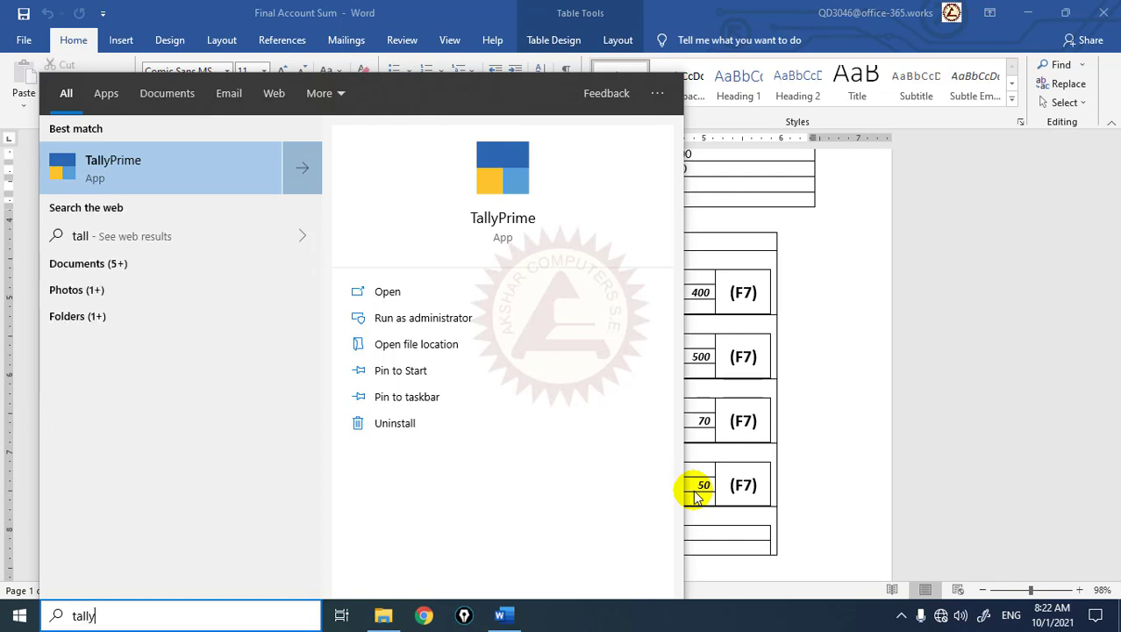
key("Return")
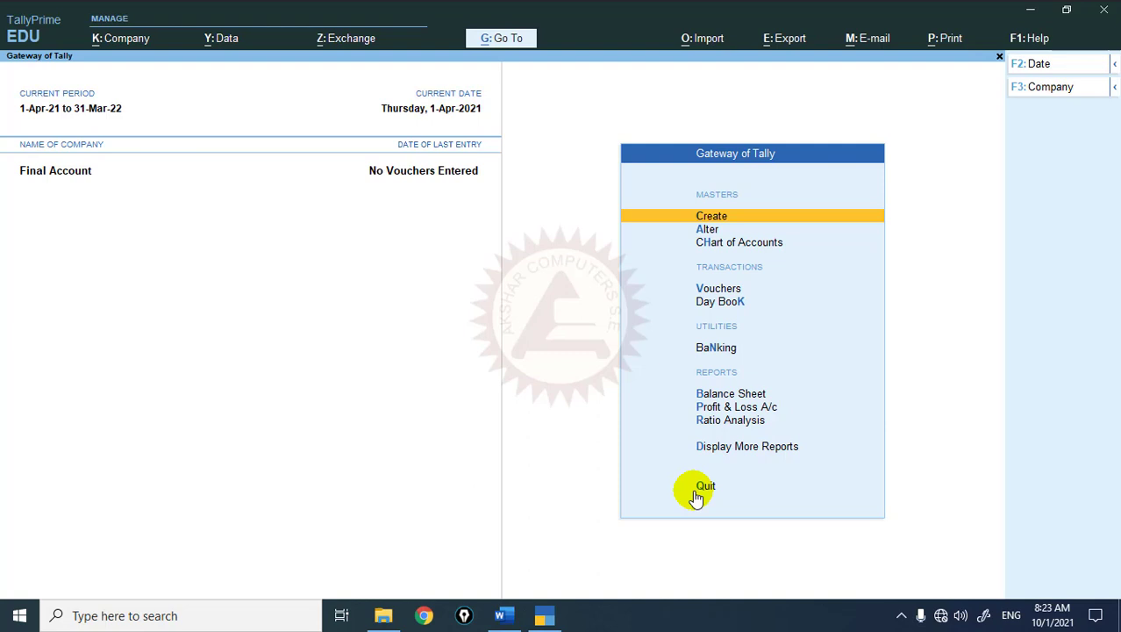
key("ctrl+n")
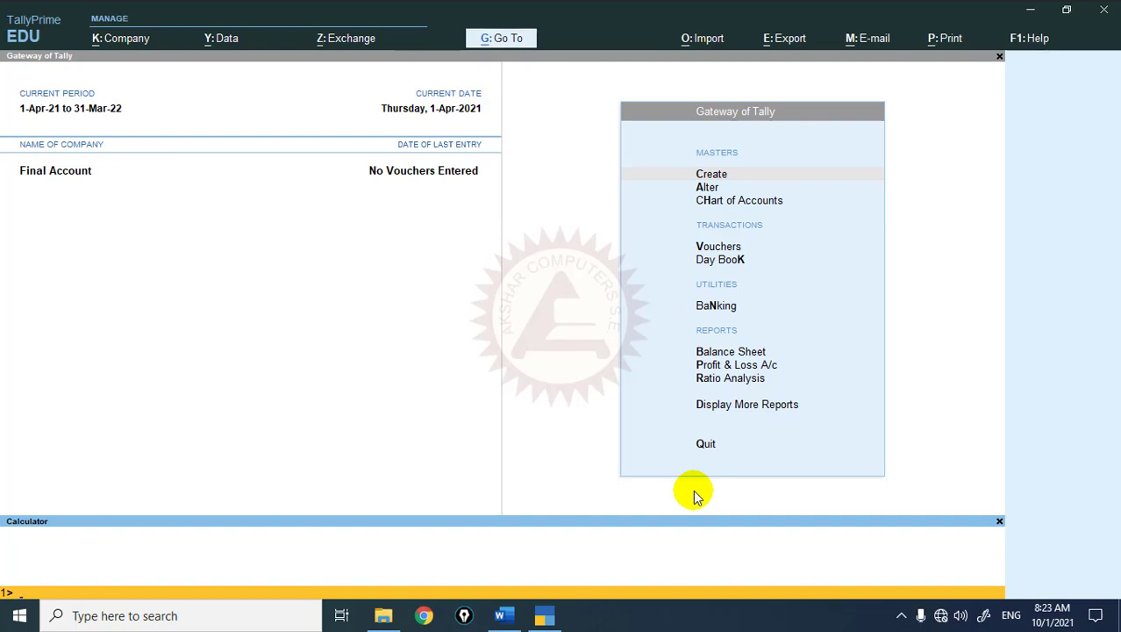
Scroll up in the Word document to check the Capital amount of 8000
key("alt+Tab")
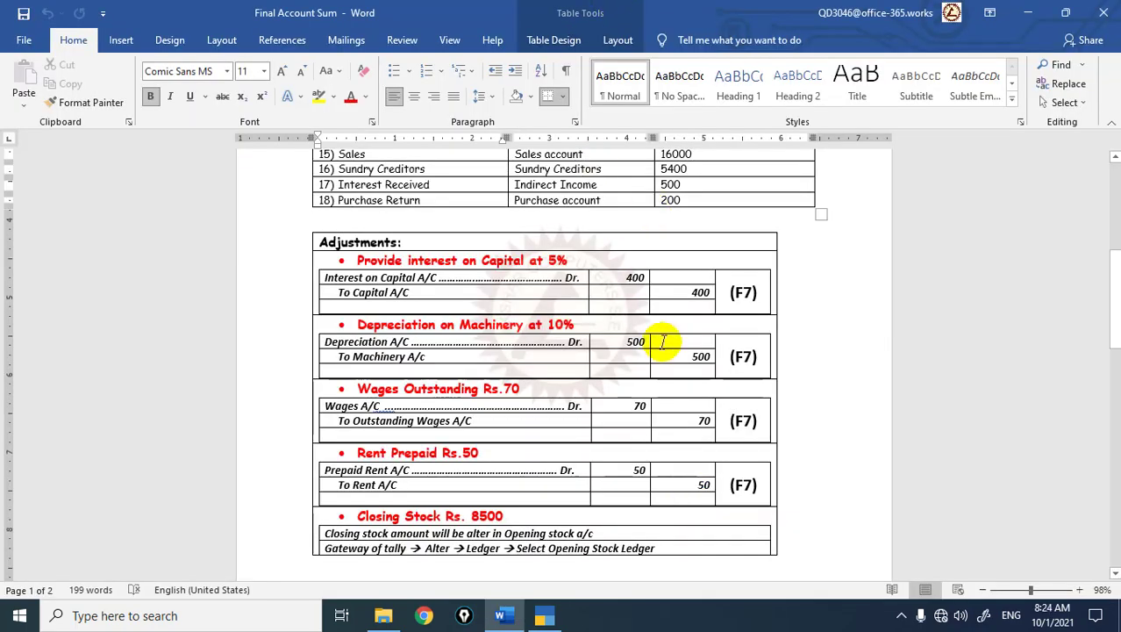
scroll(656, 333, "up", 1)
scroll(655, 333, "up", 1)
scroll(445, 435, "up", 3)
scroll(538, 323, "up", 2)
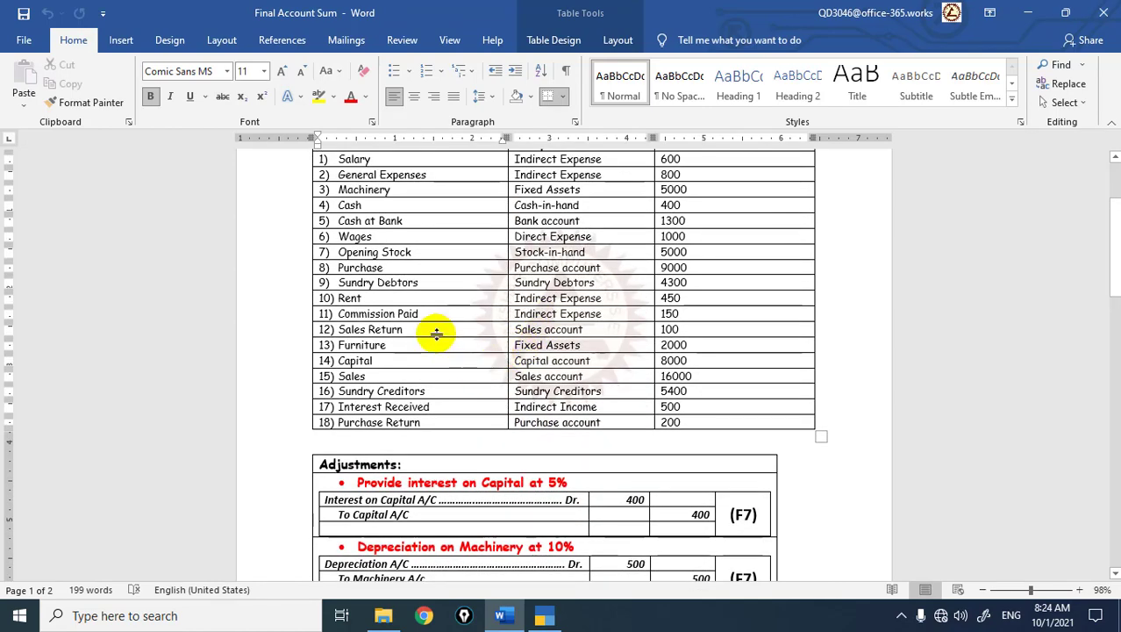
scroll(431, 293, "up", 2)
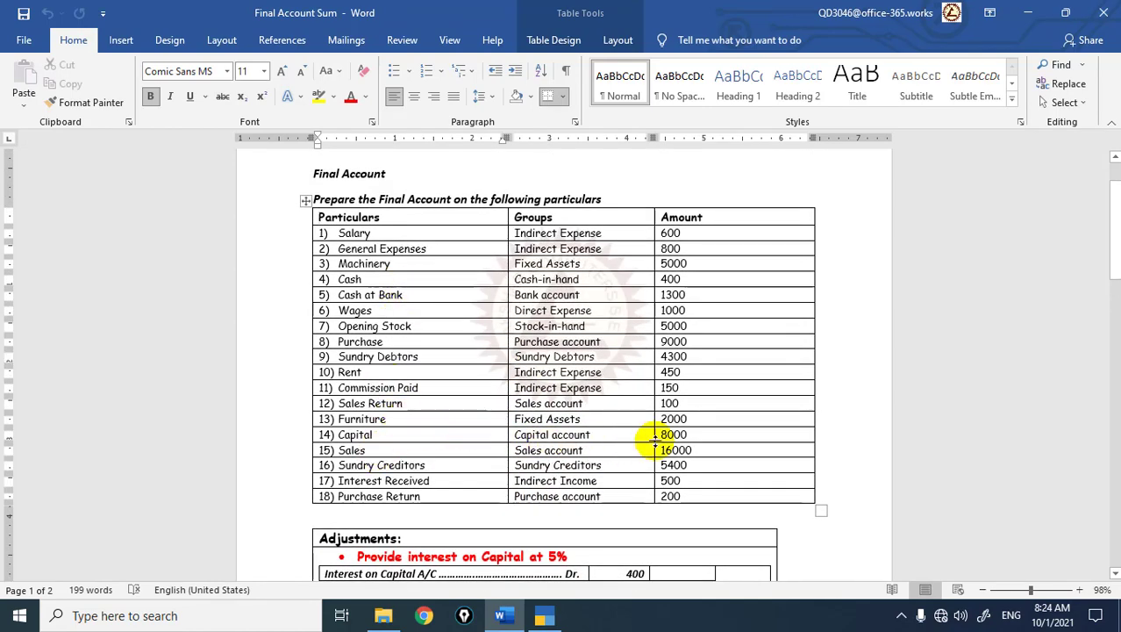
Calculate 5% interest on 8000 (400) in TallyPrime's calculator
key("alt+Tab")
type("8")
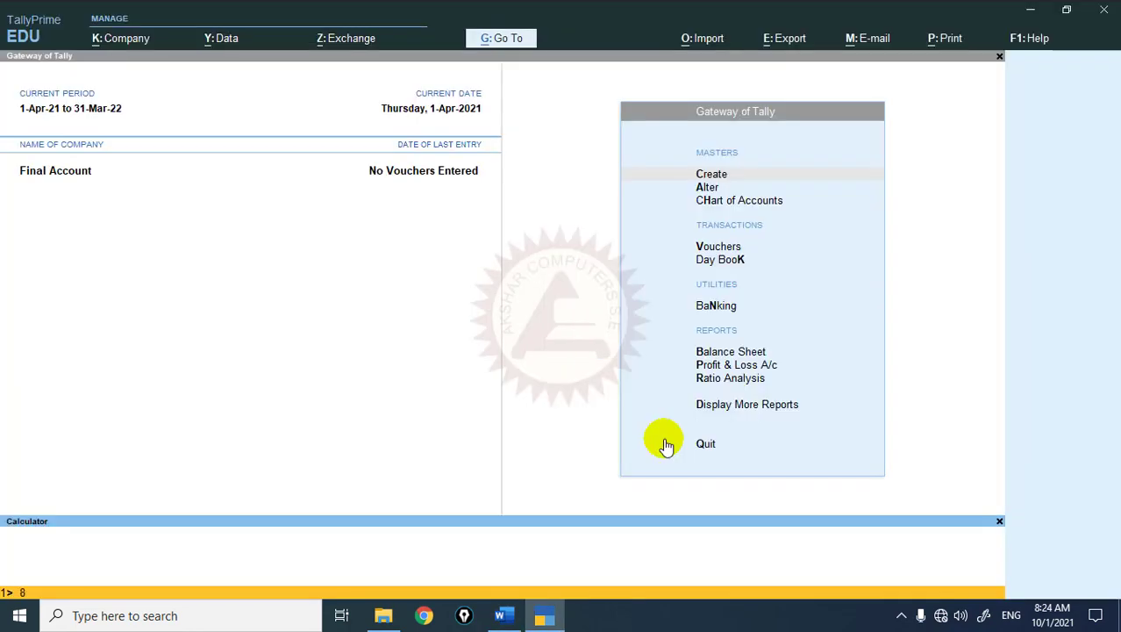
type("000*")
type("5%")
key("Return")
Review the adjustments list in Word again before returning to TallyPrime
key("alt+Tab")
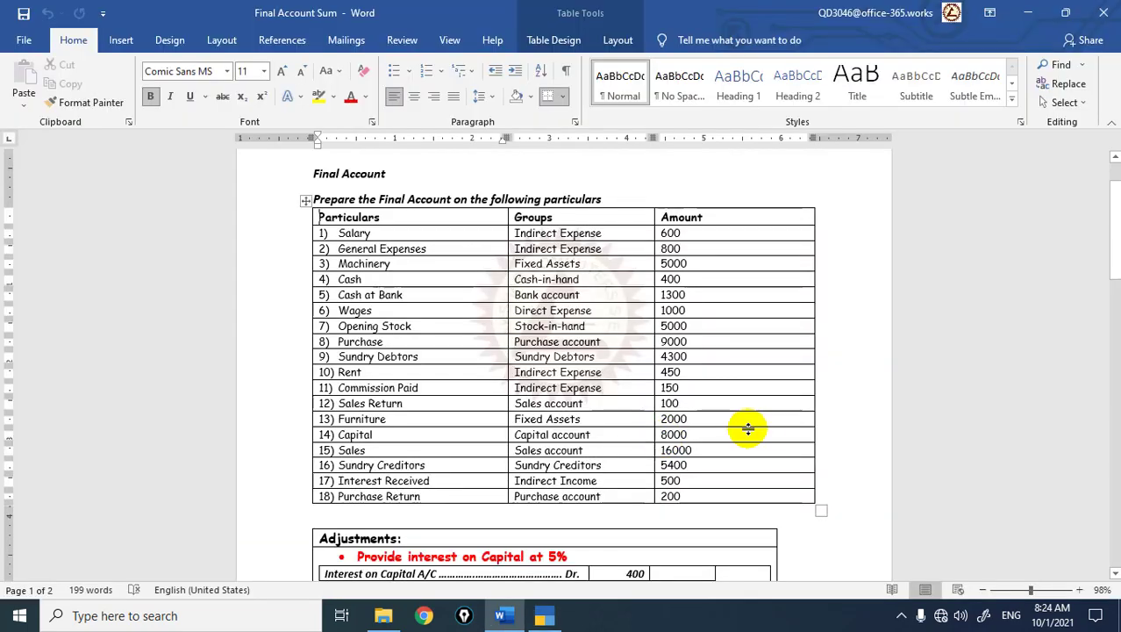
scroll(753, 443, "down", 2)
scroll(693, 470, "down", 1)
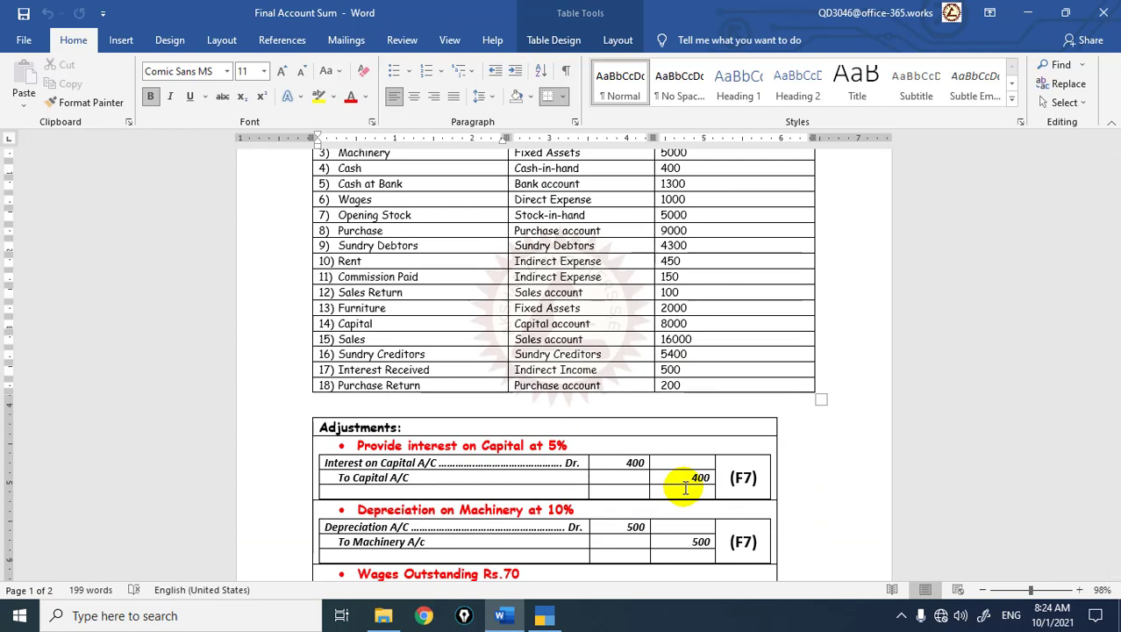
scroll(688, 481, "down", 2)
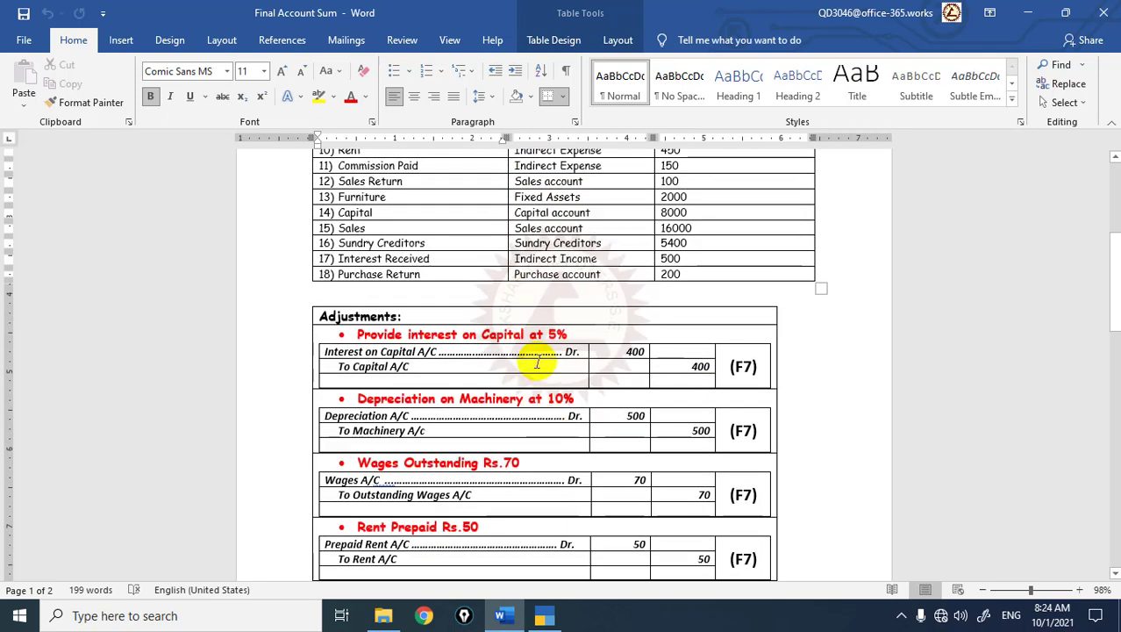
scroll(492, 439, "down", 1)
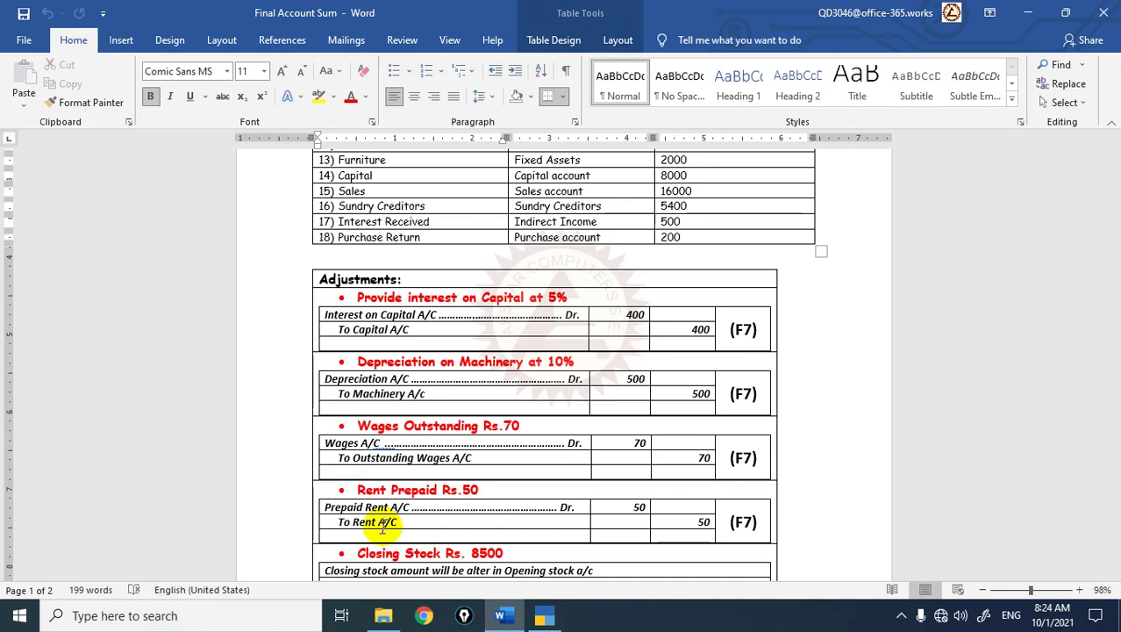
key("alt+Tab")
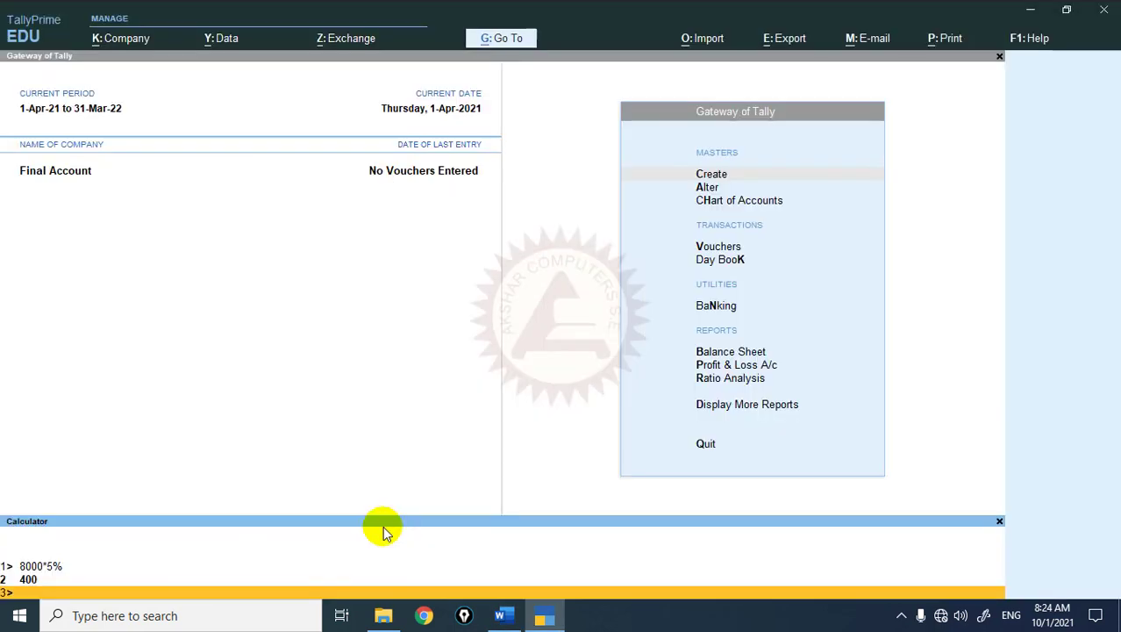
Close the calculator and start a new Journal voucher
type("v")
key("ctrl+n")
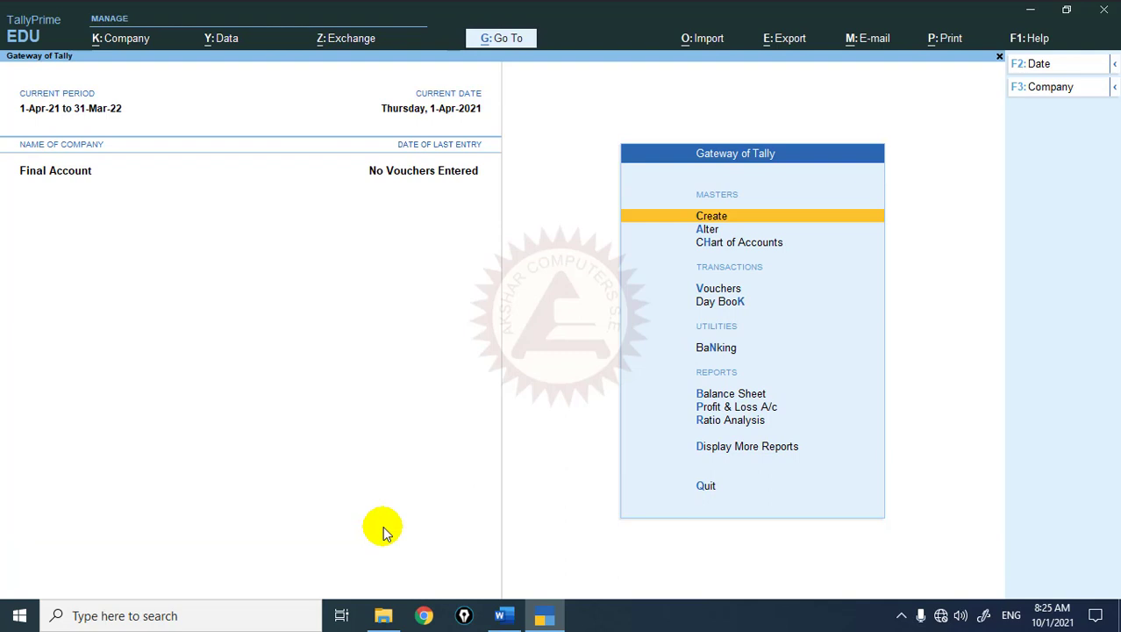
key("v")
key("F7")
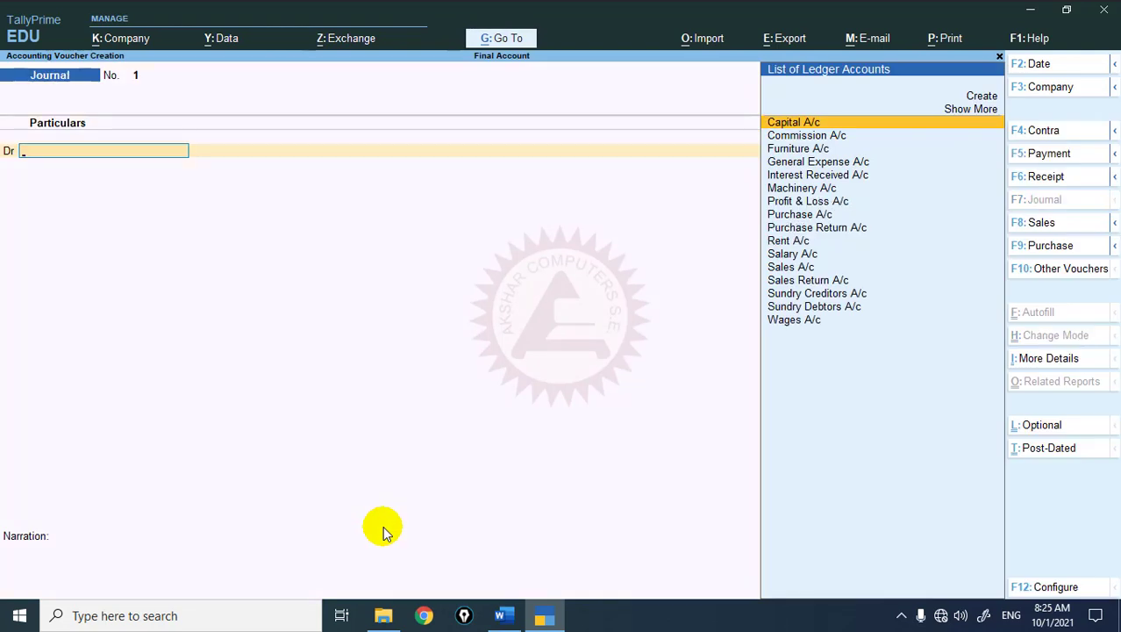
Bring up a blank new-ledger form from the journal's first line
type("I")
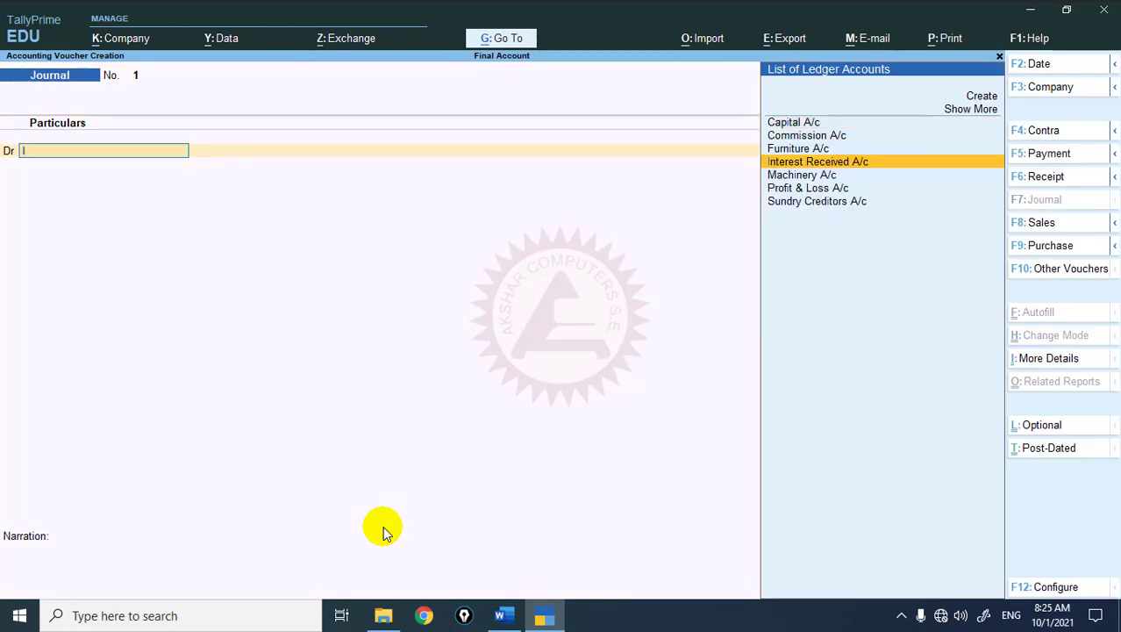
type("nt")
key("BackSpace")
key("BackSpace")
key("BackSpace")
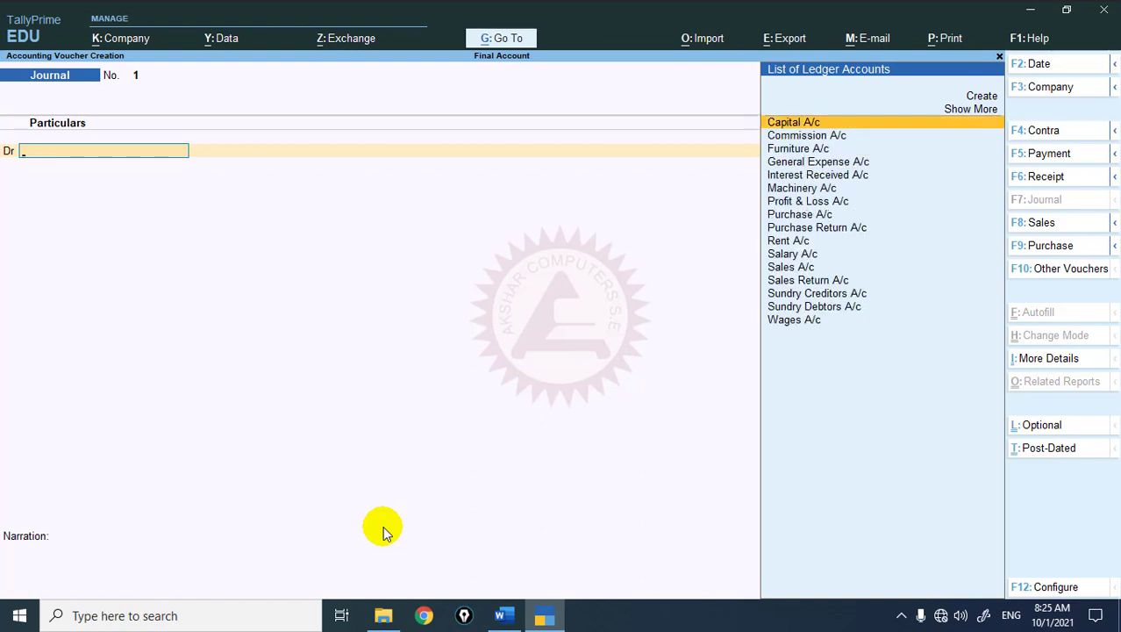
key("alt")
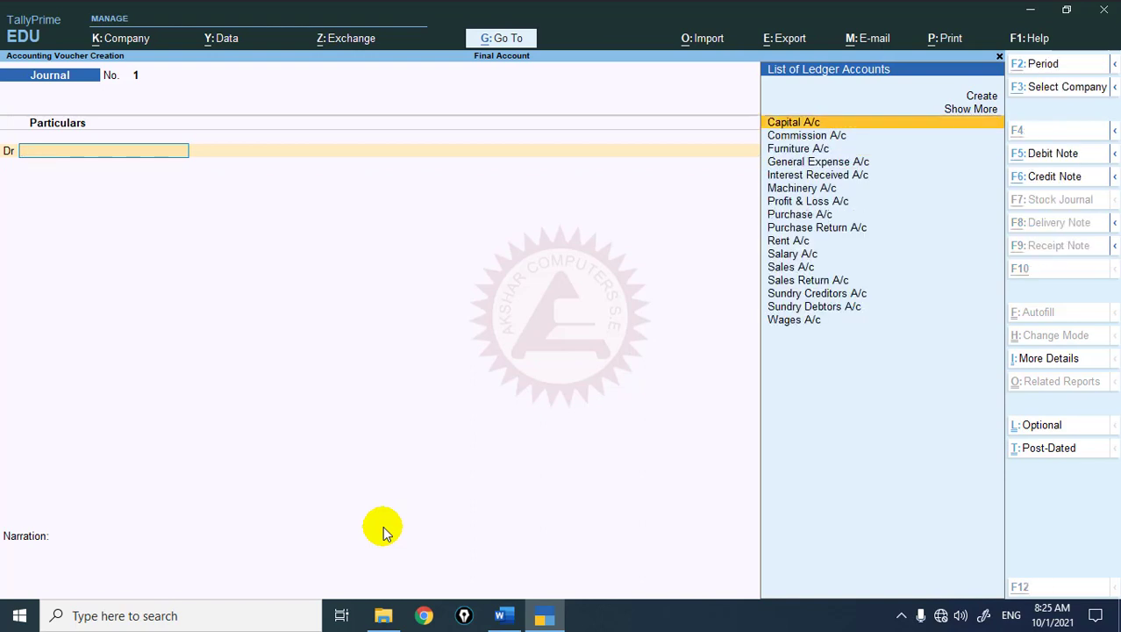
key("alt+c")
key("Escape")
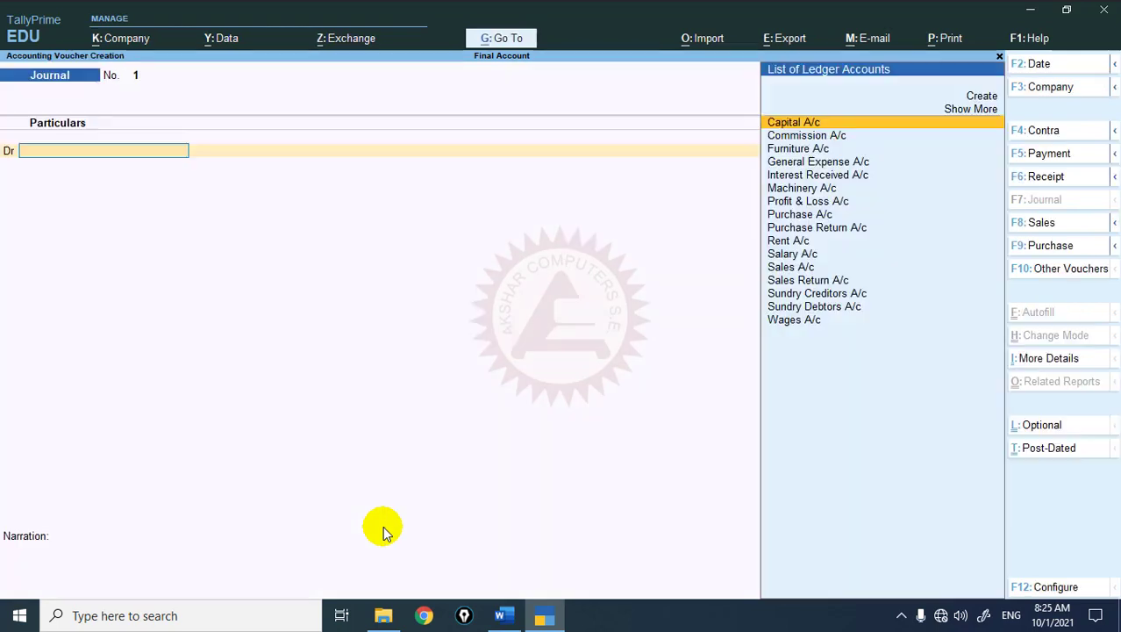
key("alt+c")
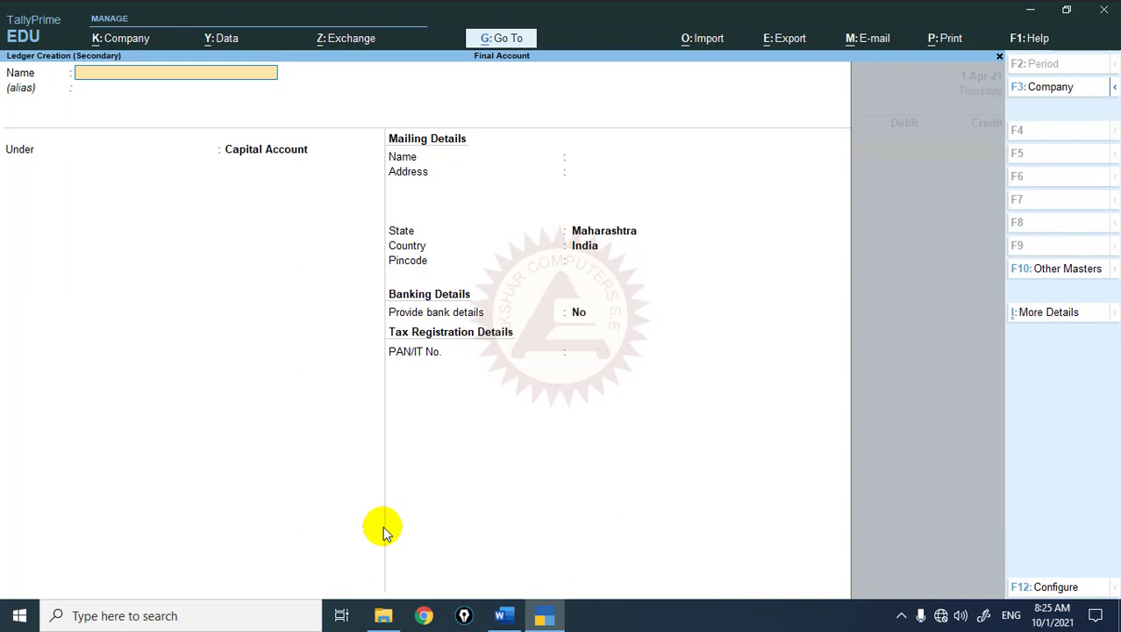
Create the 'Interest on Capital A/c' ledger under Indirect Expenses with type Not Applicable
type("Interes")
type("t on Capi")
type("tal a/c")
key("Return")
key("Return")
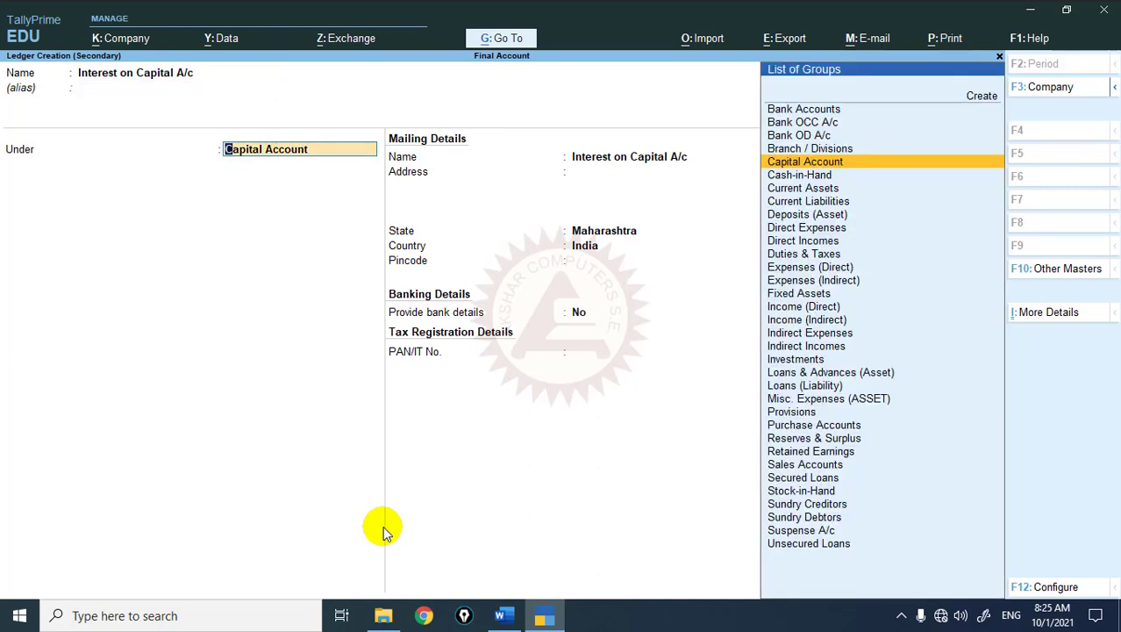
type("I")
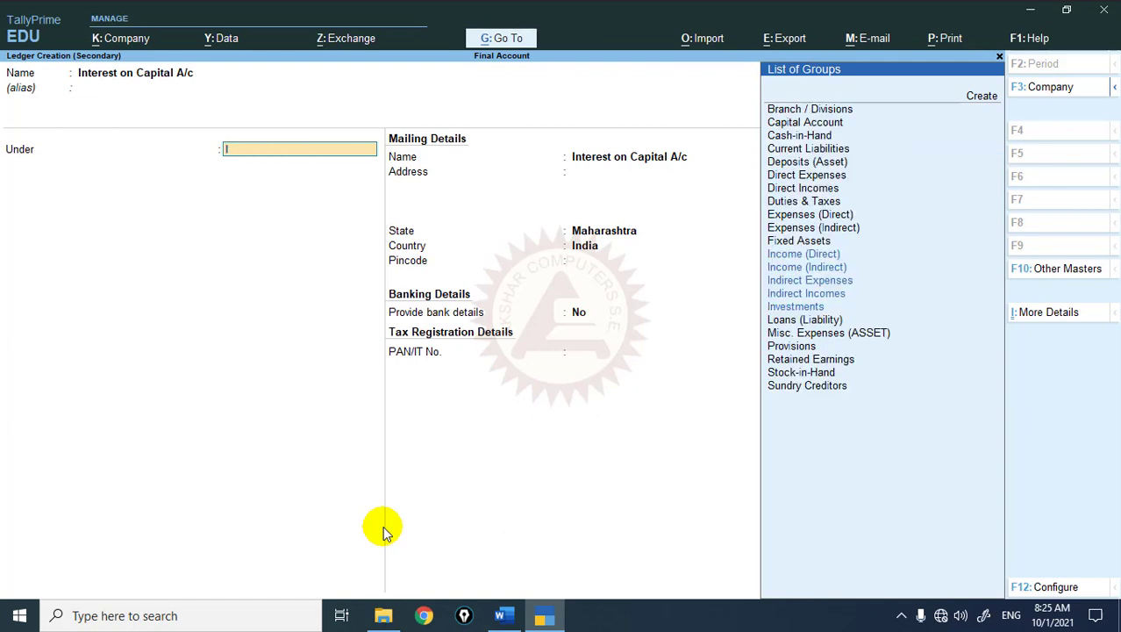
type("ndirec")
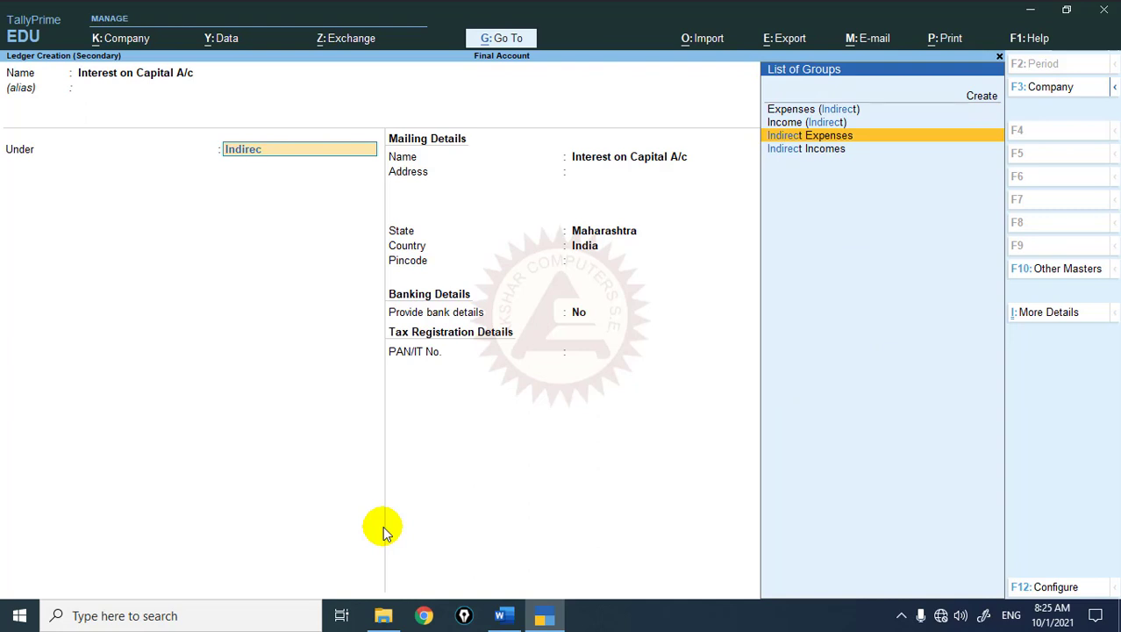
key("Return")
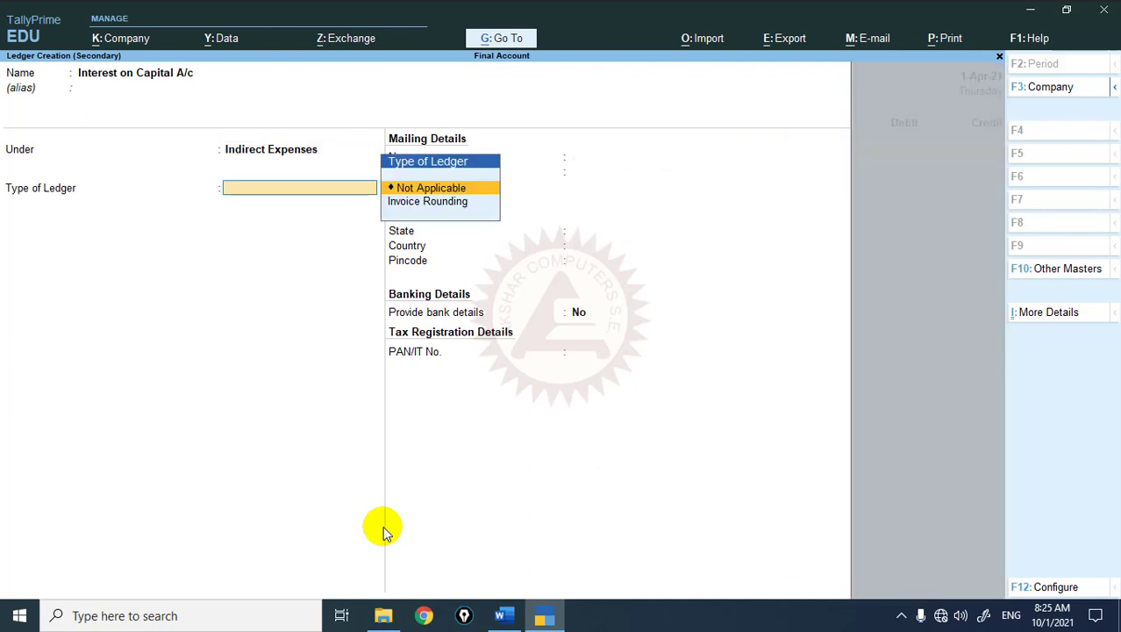
key("Return")
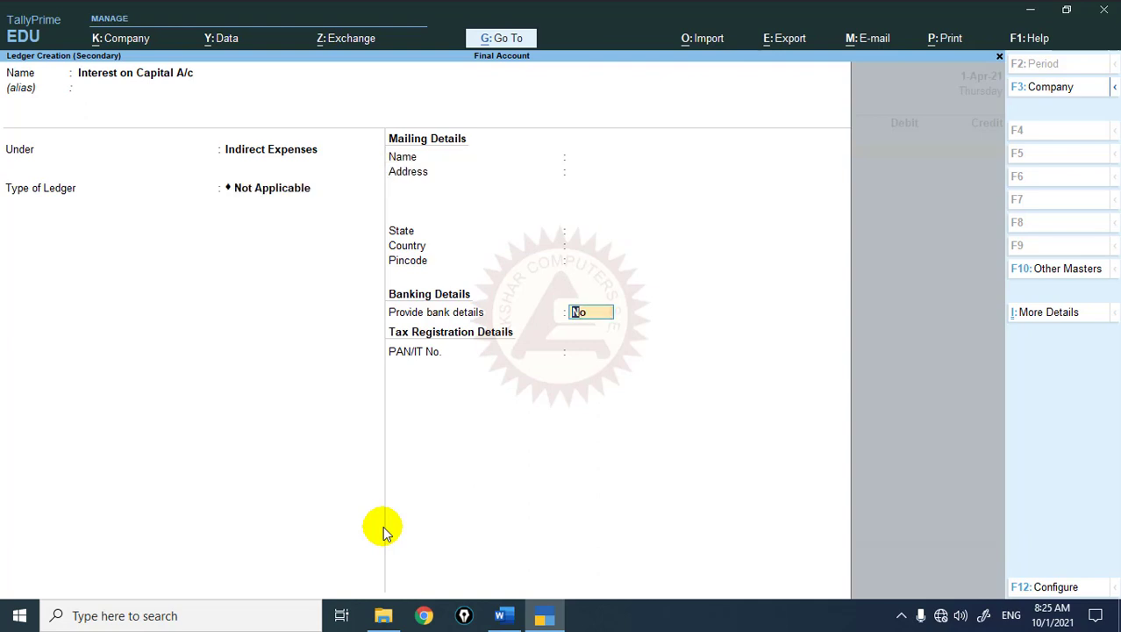
key("Return")
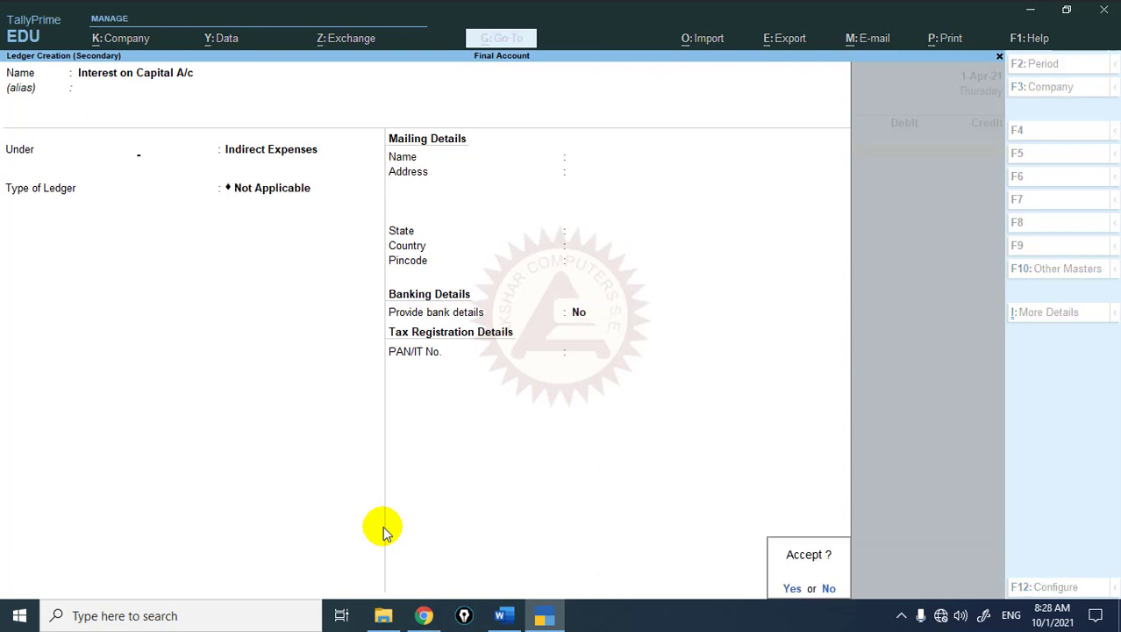
key("Return")
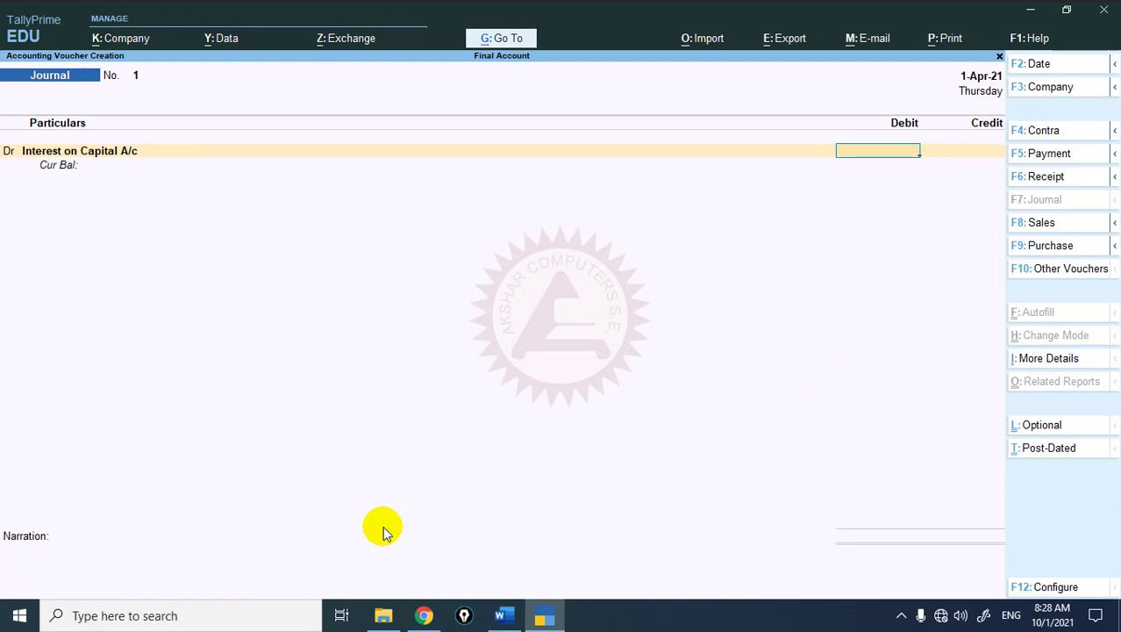
Debit Interest on Capital A/c 400, credit Capital A/c 400, and save Journal 1
type("400")
key("Return")
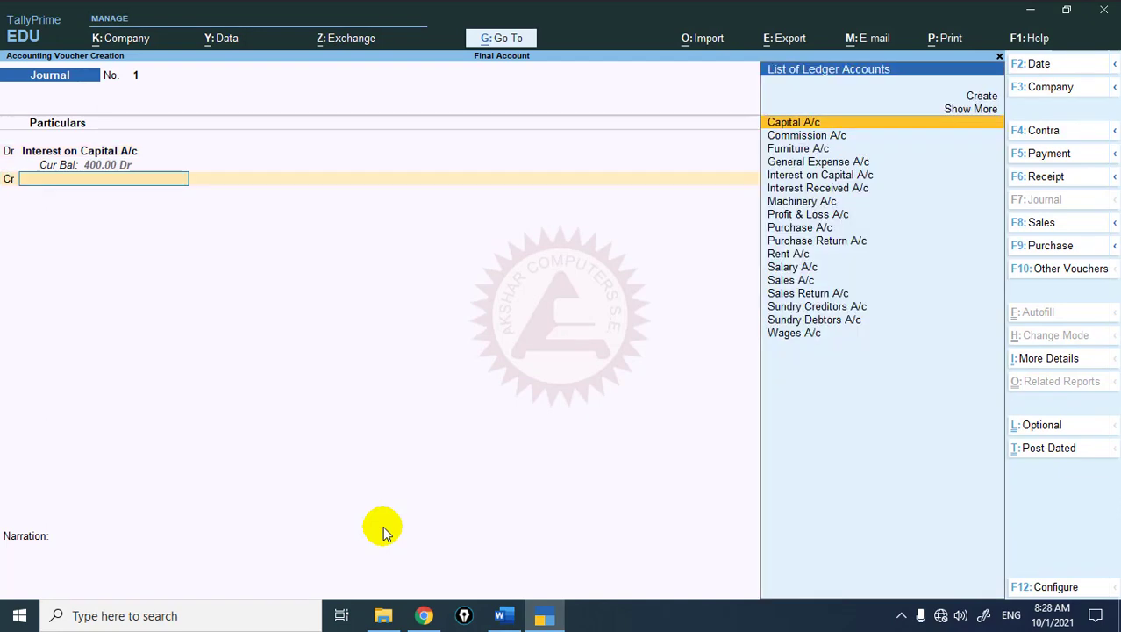
type("Capita")
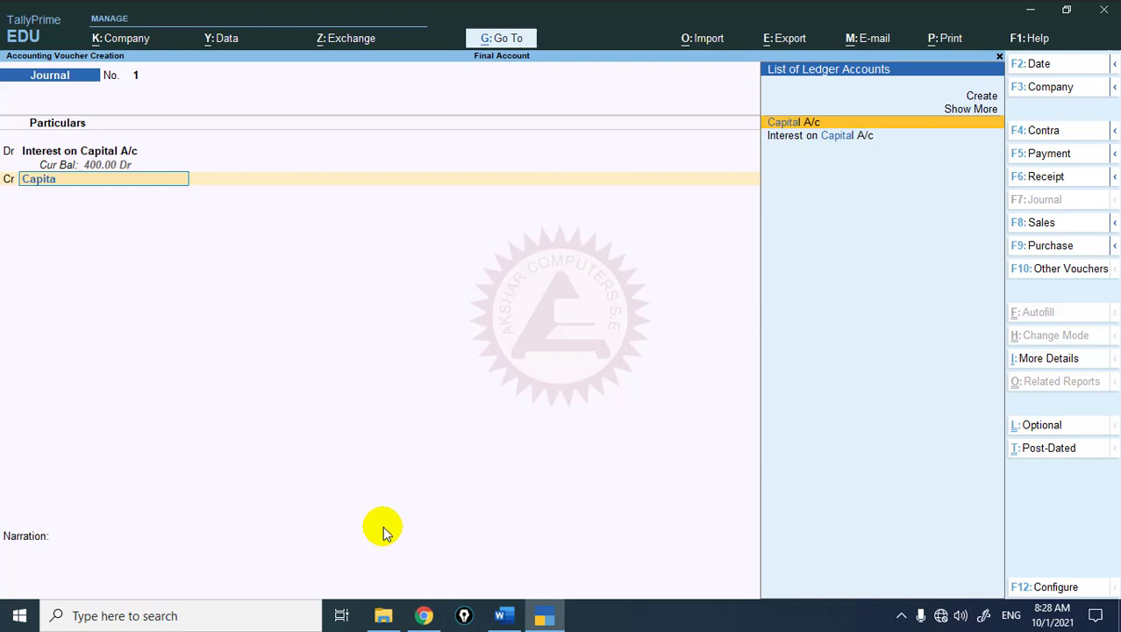
key("Return")
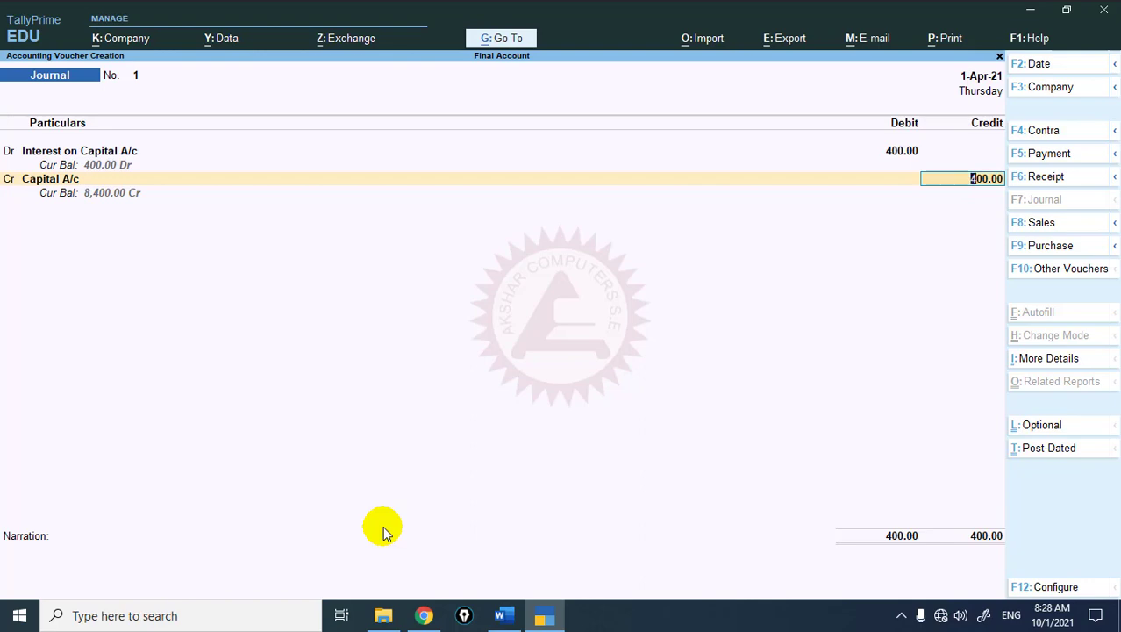
key("Return")
key("Return")
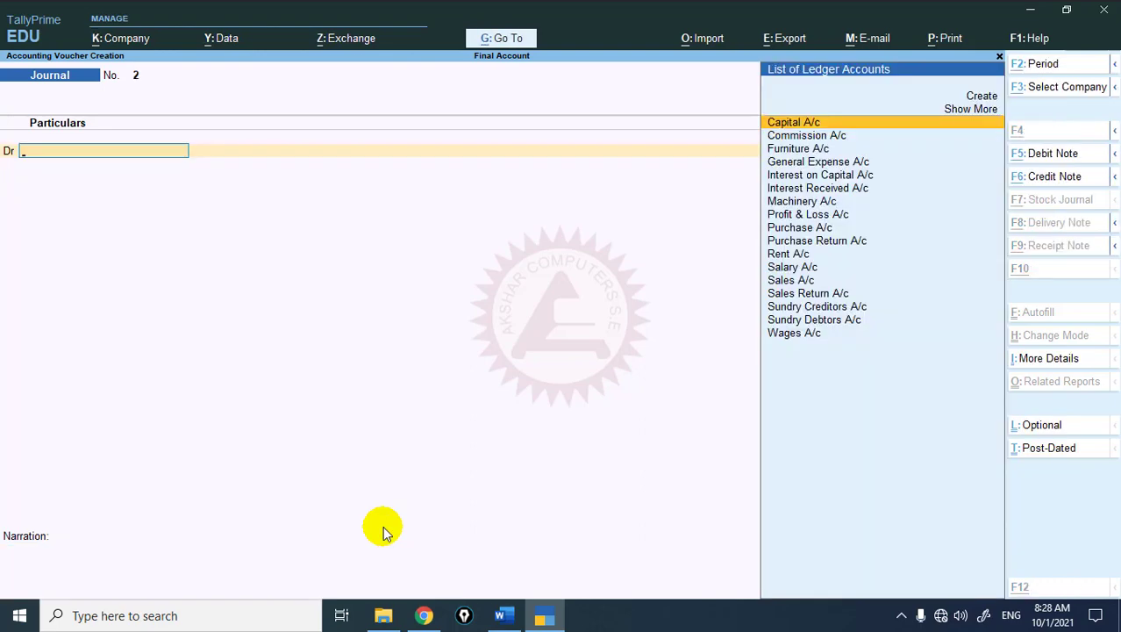
Check the notes, then create a new 'Depriciation A/c' ledger for the debit line
key("alt+Tab")
key("alt+Tab")
key("alt+Tab")
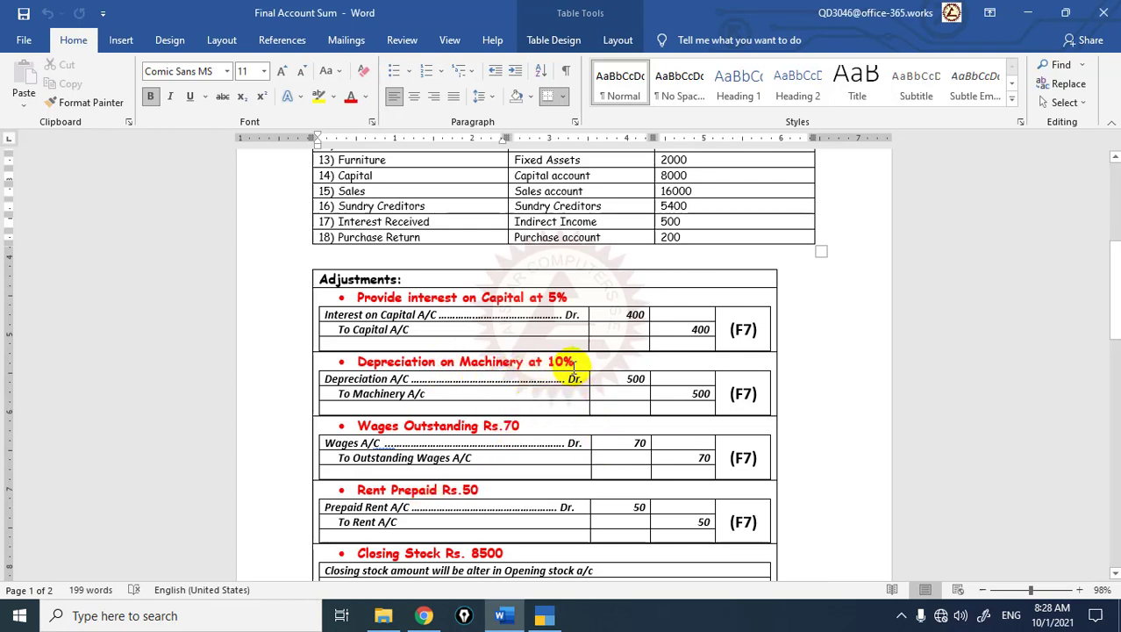
key("alt+Tab")
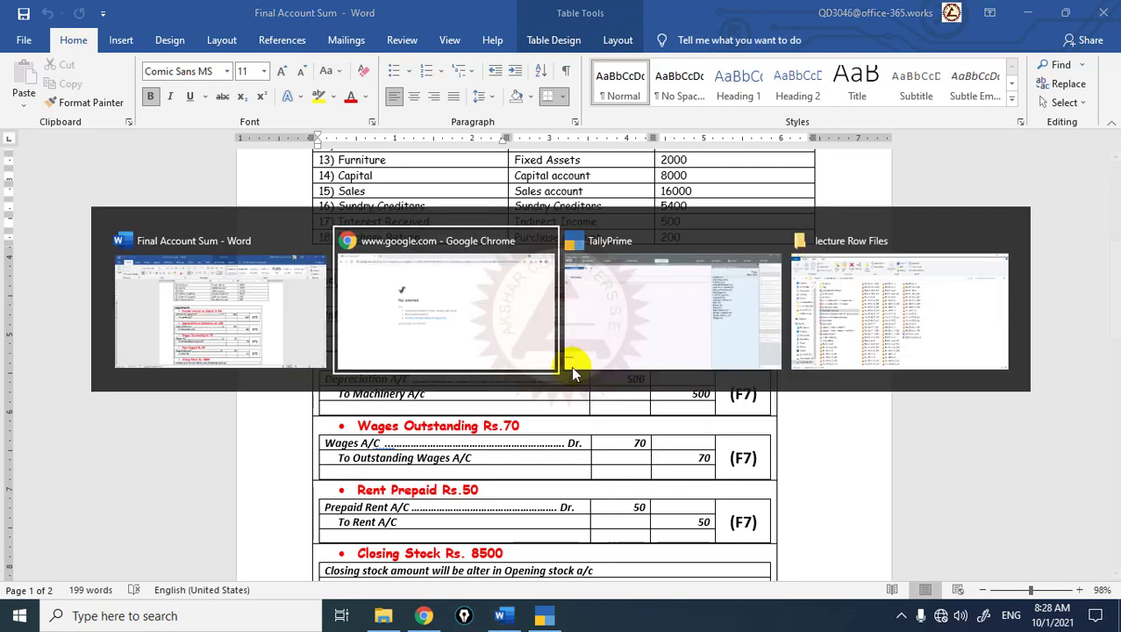
key("Tab")
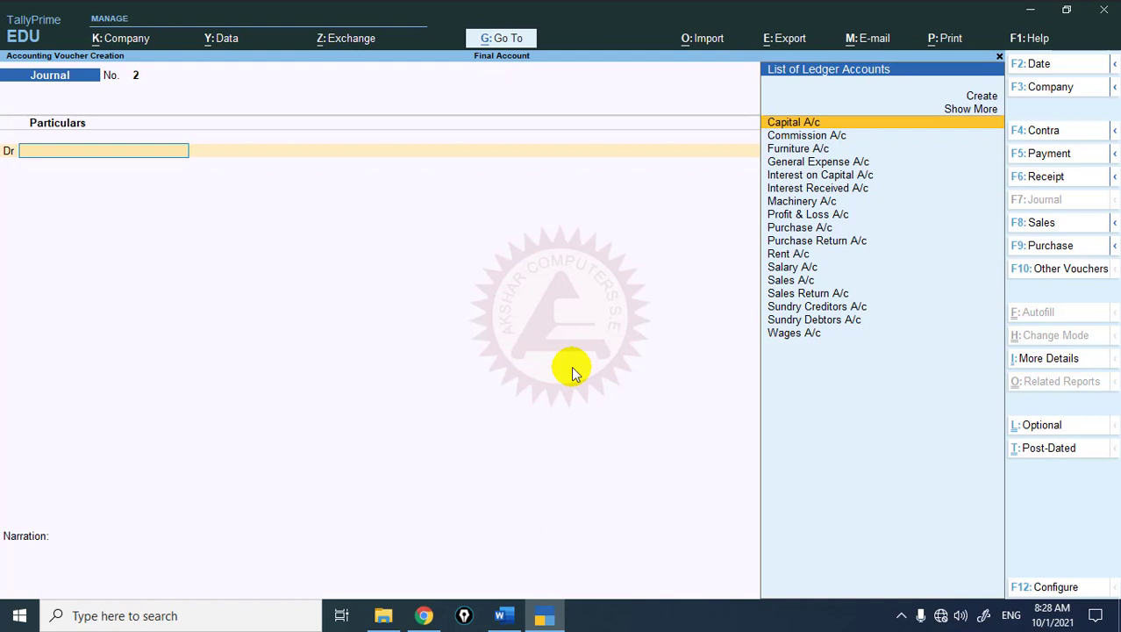
key("alt+c")
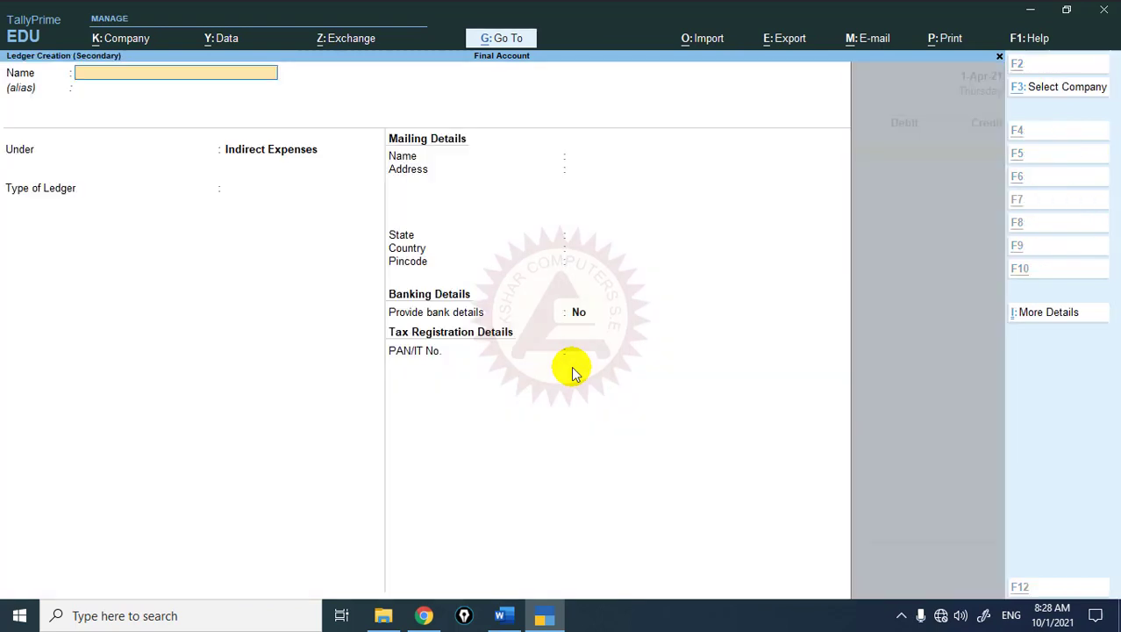
type("Depric")
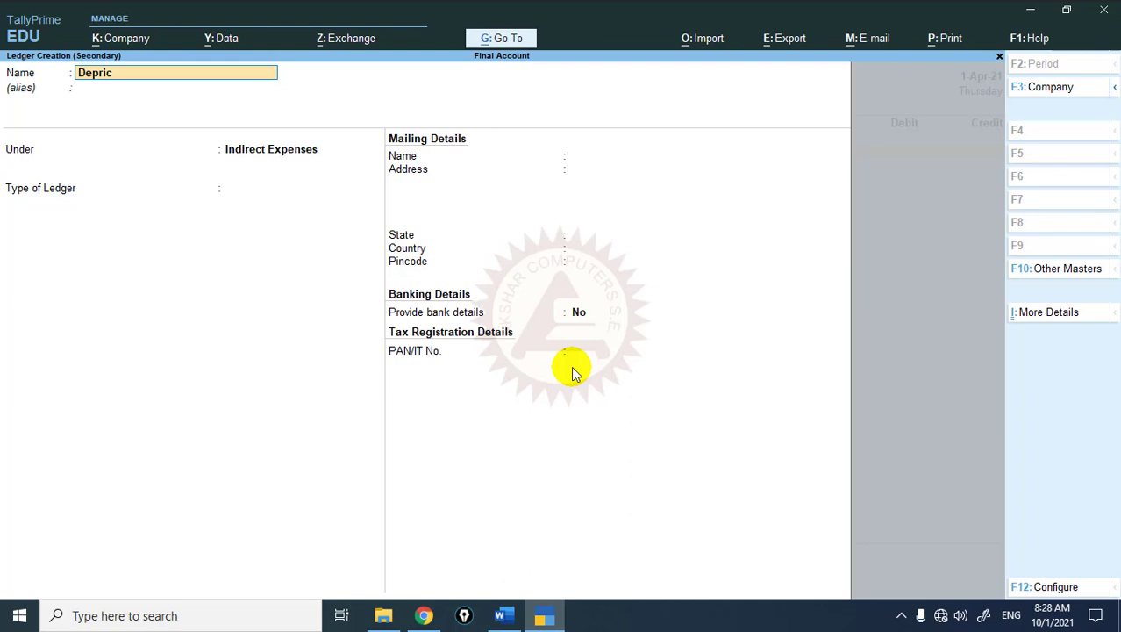
type("iation a/c")
key("Return")
key("Return")
key("ctrl+a")
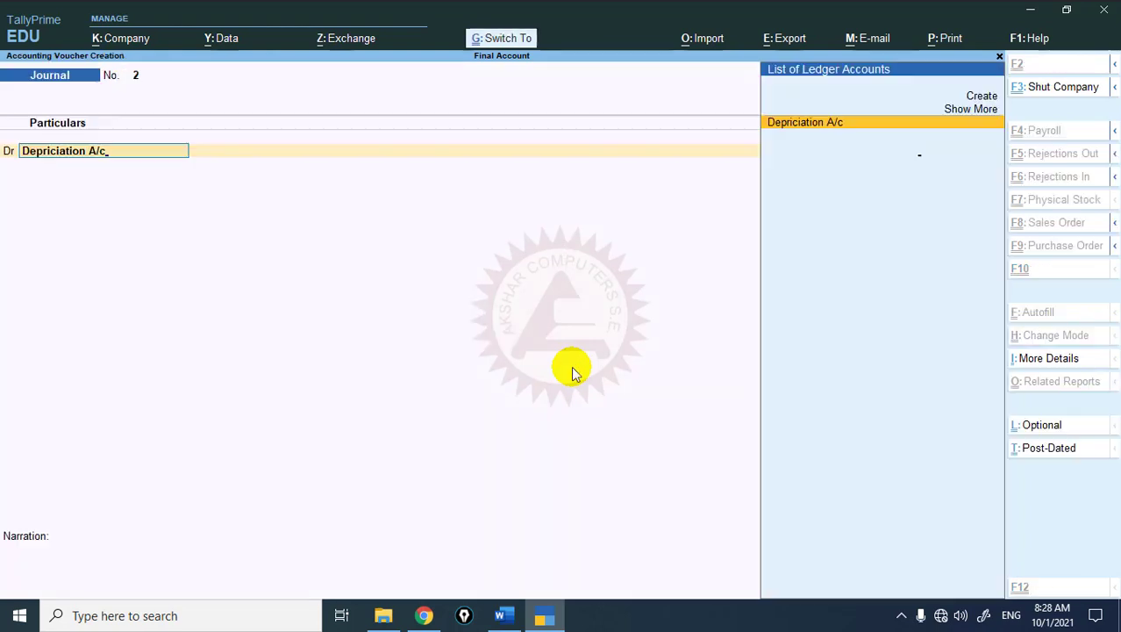
Debit Depriciation A/c 500, credit Machinery A/c 500, and save Journal 2
key("Return")
type("5")
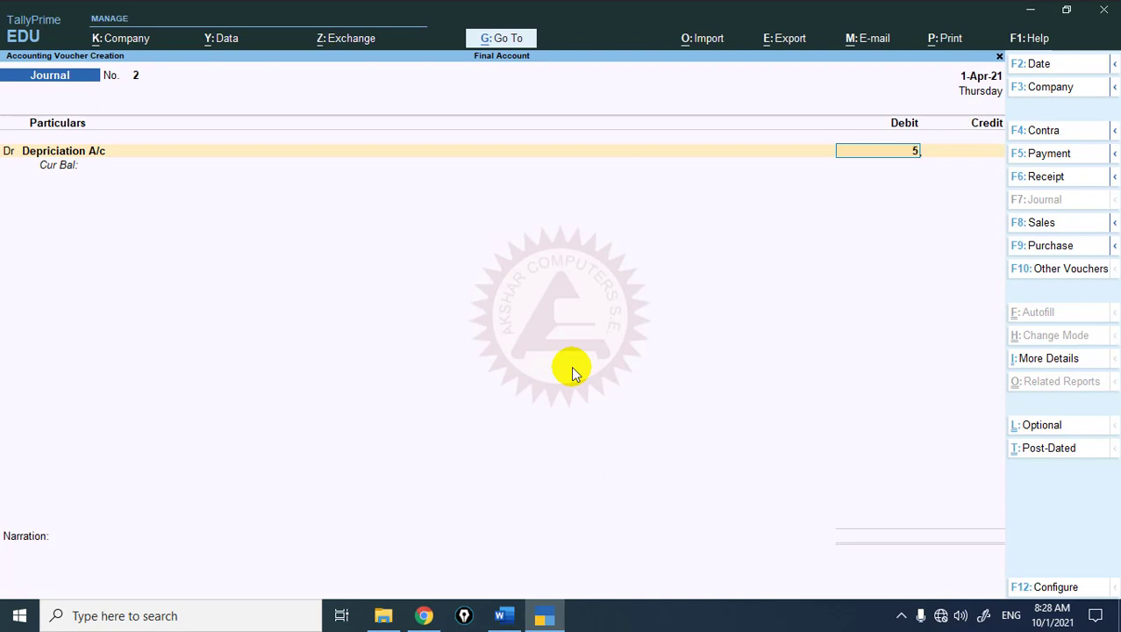
type("00")
key("Return")
key("Return")
type("Ma")
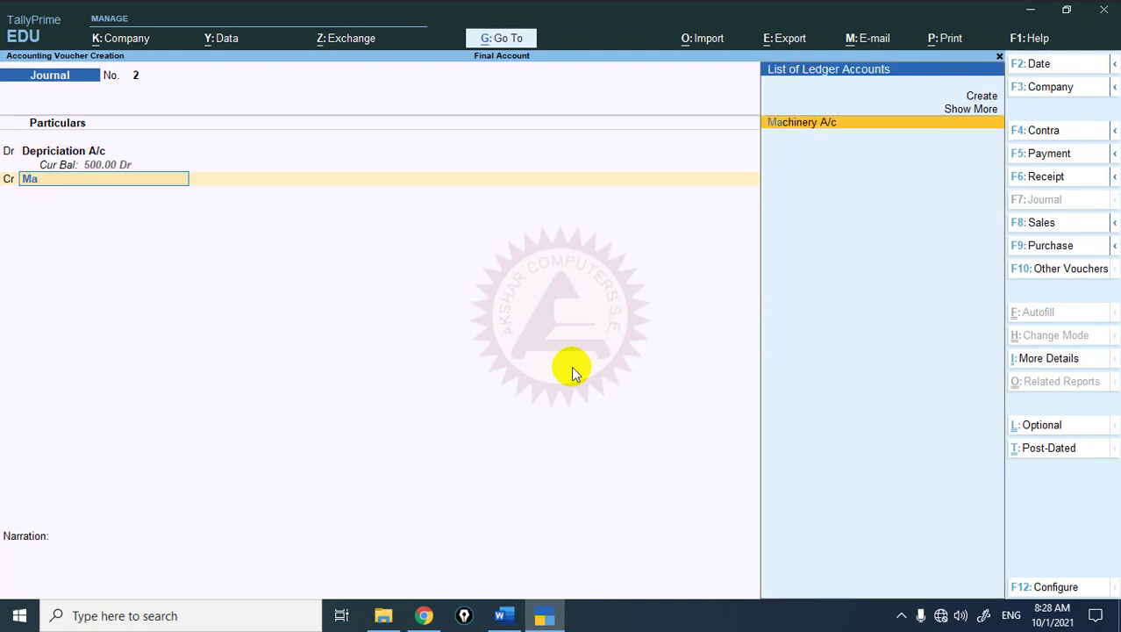
type("chi")
key("Return")
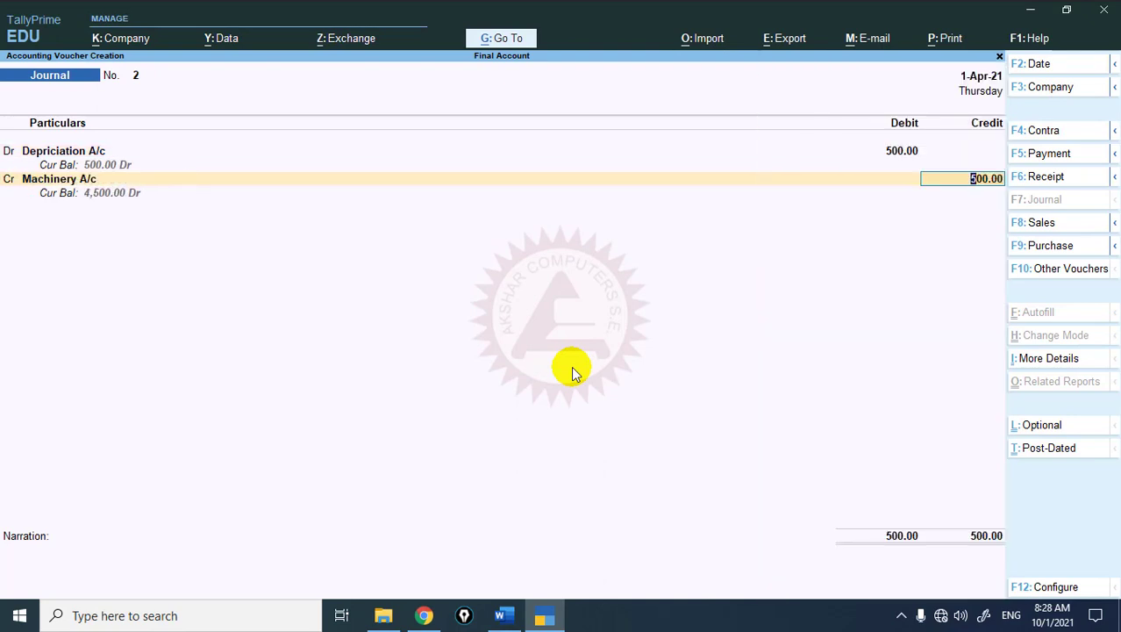
key("Return")
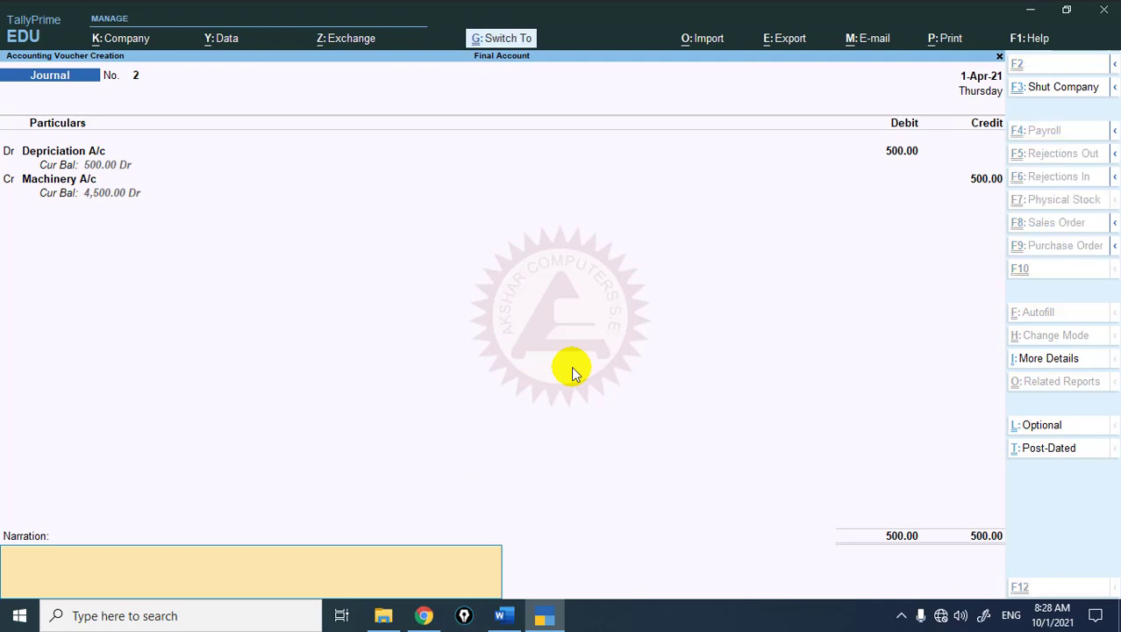
key("ctrl+a")
Read the Word adjustment notes down to the closing stock 8500 instruction
key("alt+Tab")
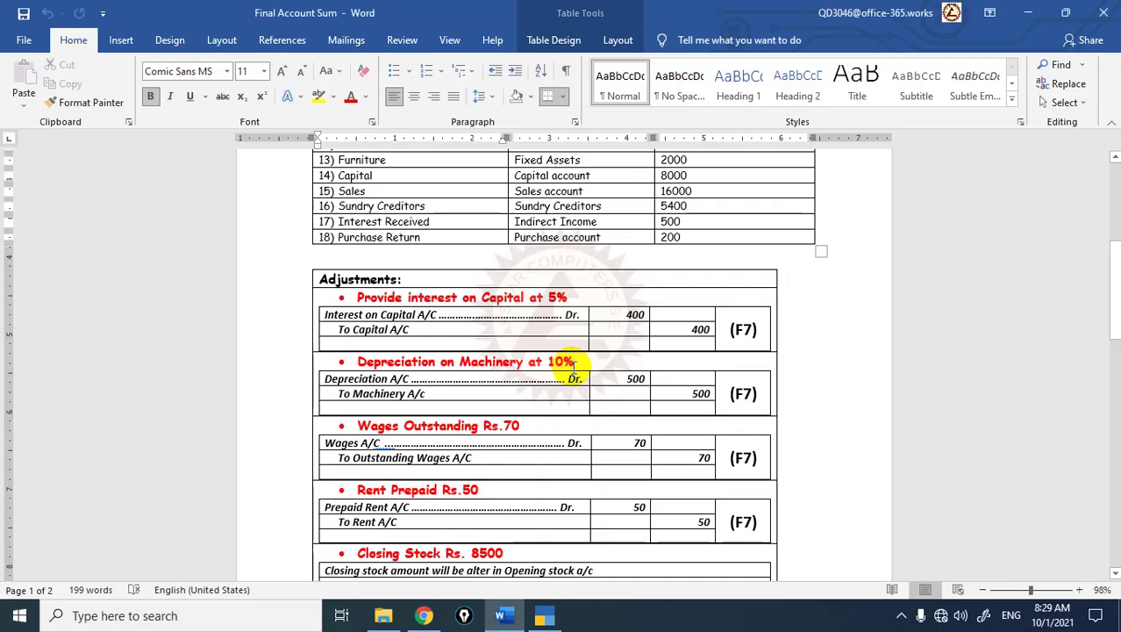
scroll(493, 510, "down", 2)
scroll(489, 511, "up", 1)
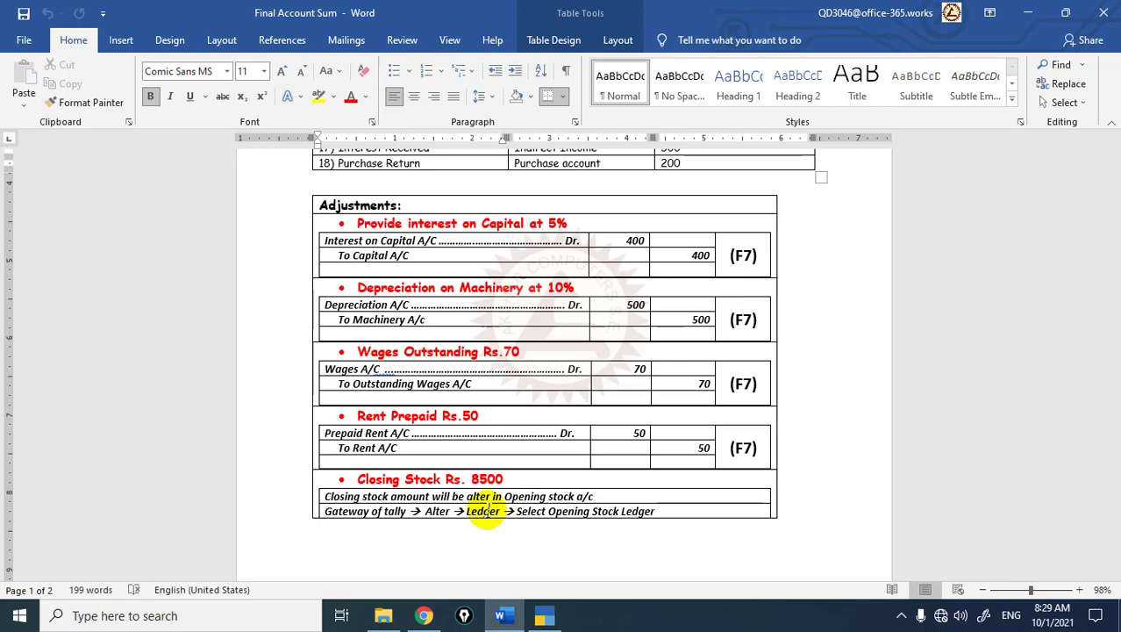
Debit Wages A/c with 70 on Journal 3
key("alt+Tab")
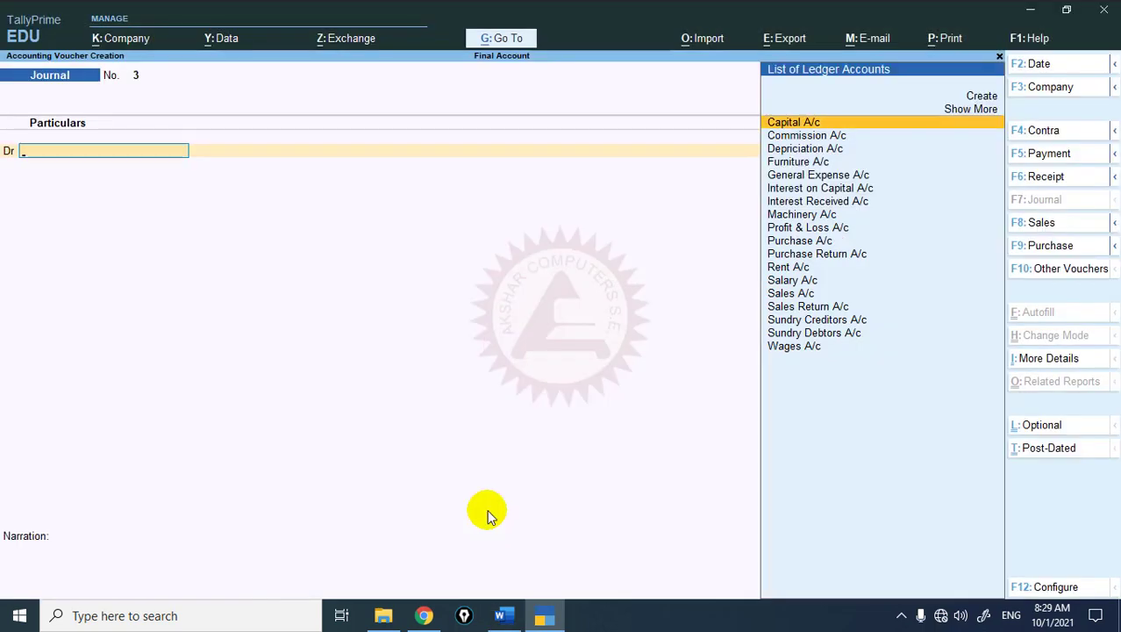
type("w")
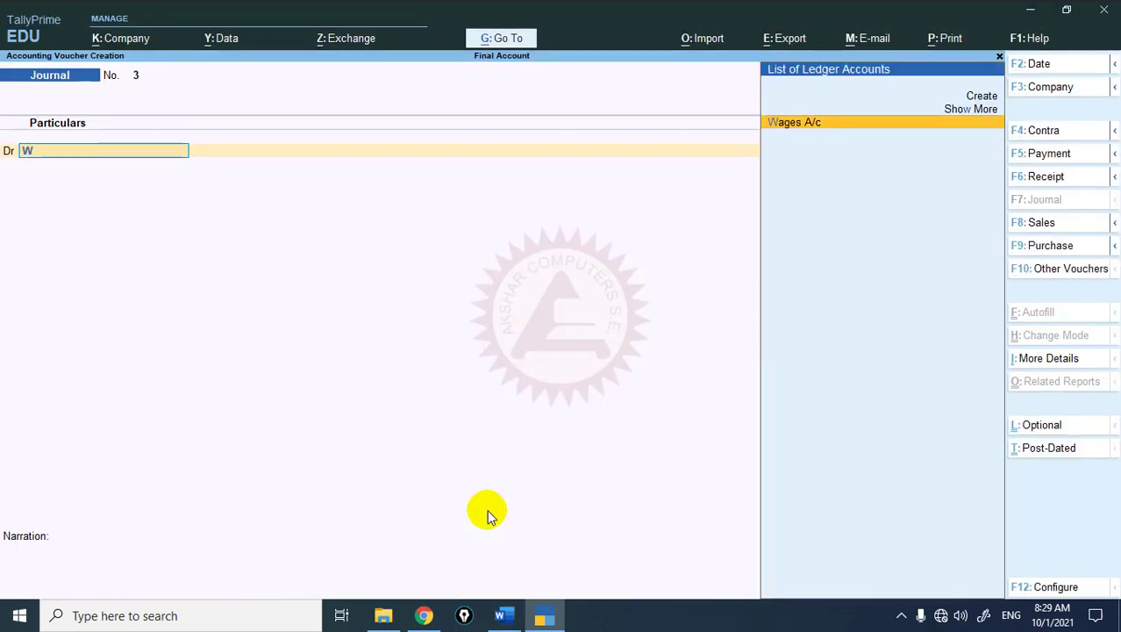
type("ag")
key("Return")
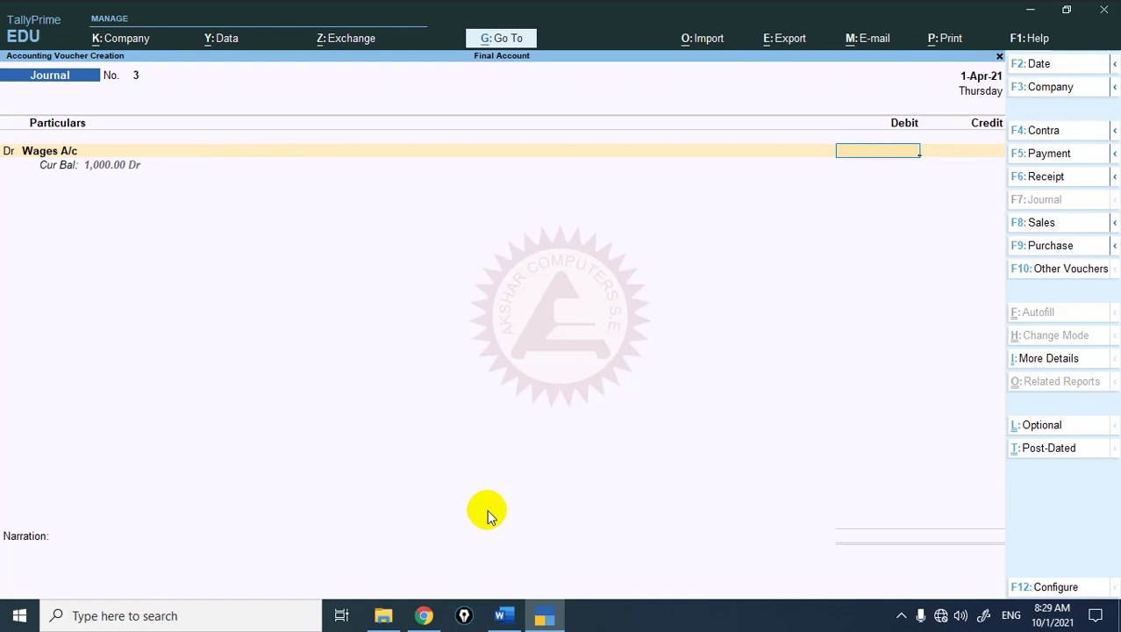
type("70")
key("Return")
key("alt+Tab")
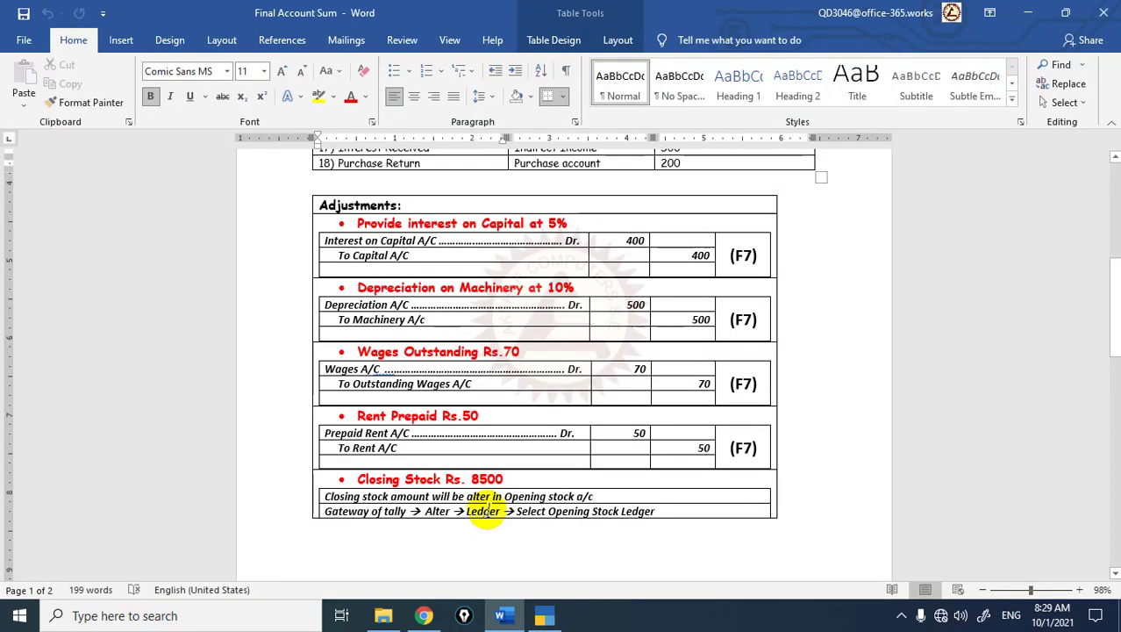
key("alt+Tab")
key("Return")
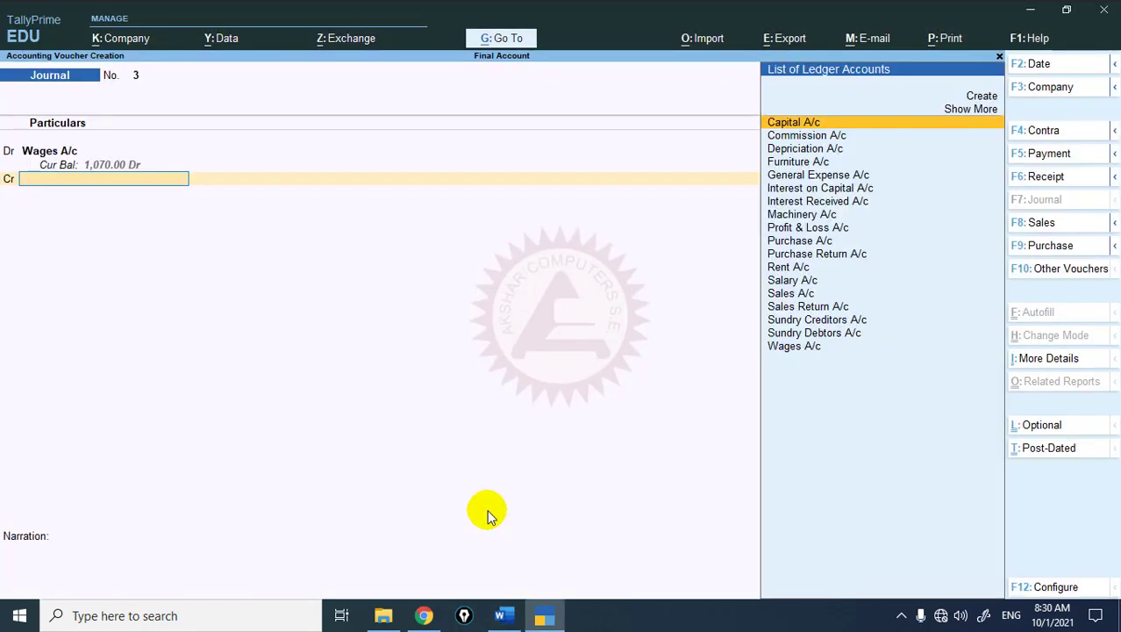
Credit a new Outstanding Wages A/c under Current Liabilities with 70 and save the journal
key("alt+c")
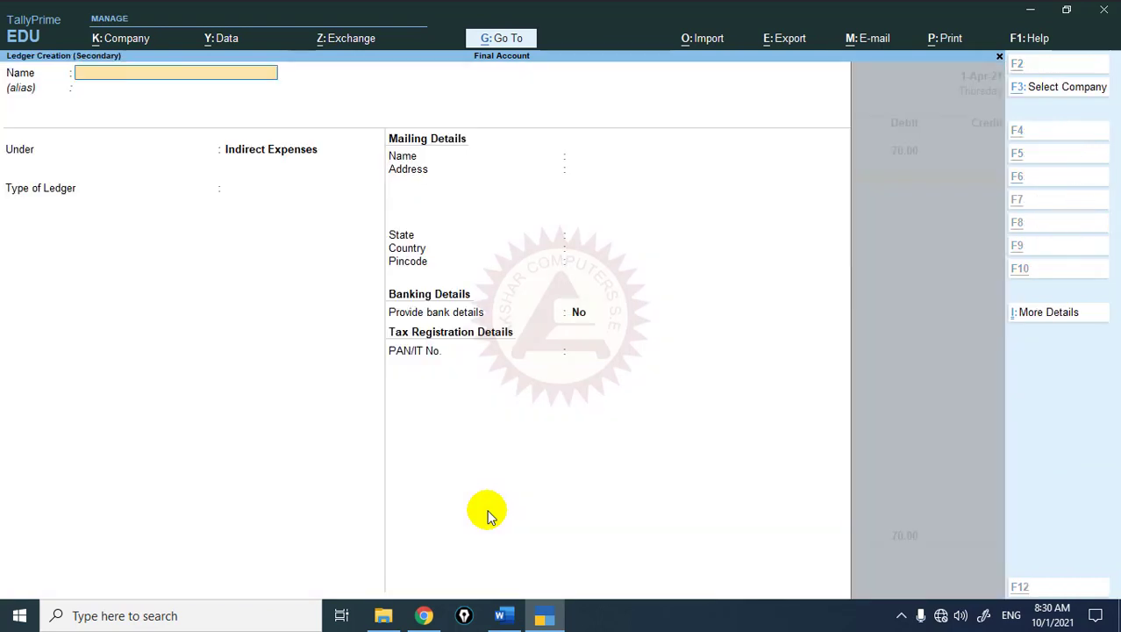
type("Outstan")
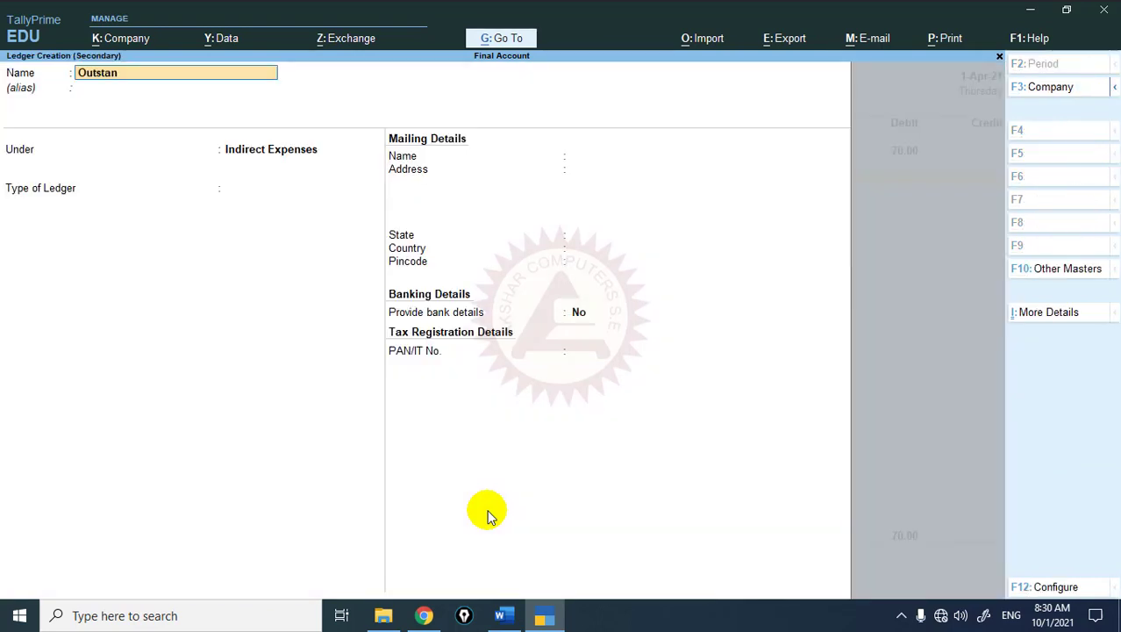
type("ding Wages")
type(" A/c")
key("Return")
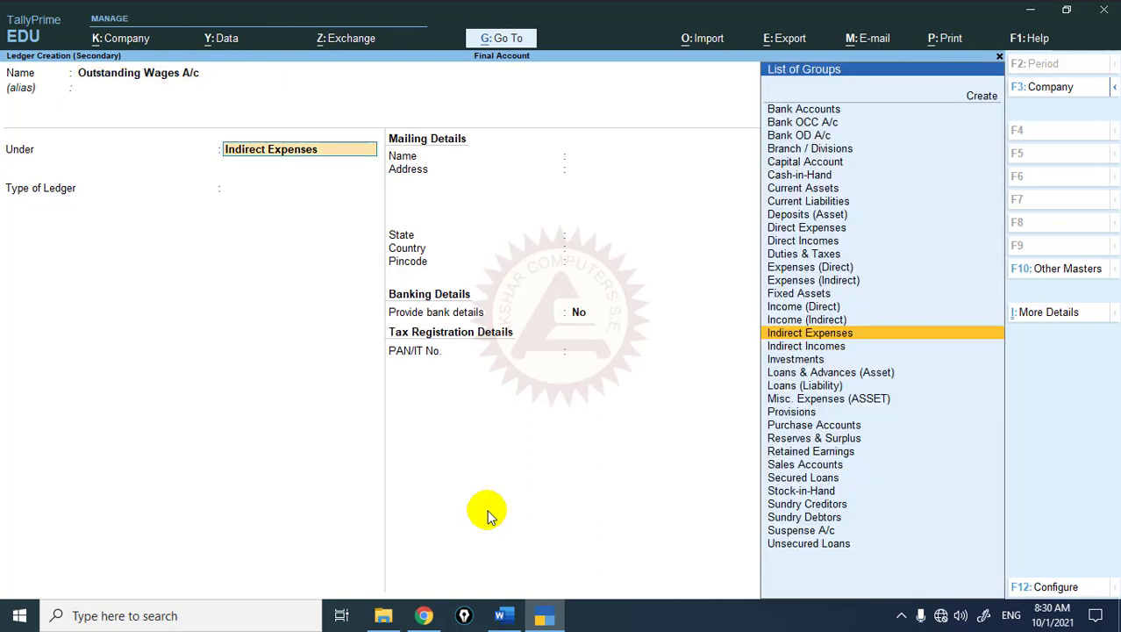
type("cure")
key("BackSpace")
type("re")
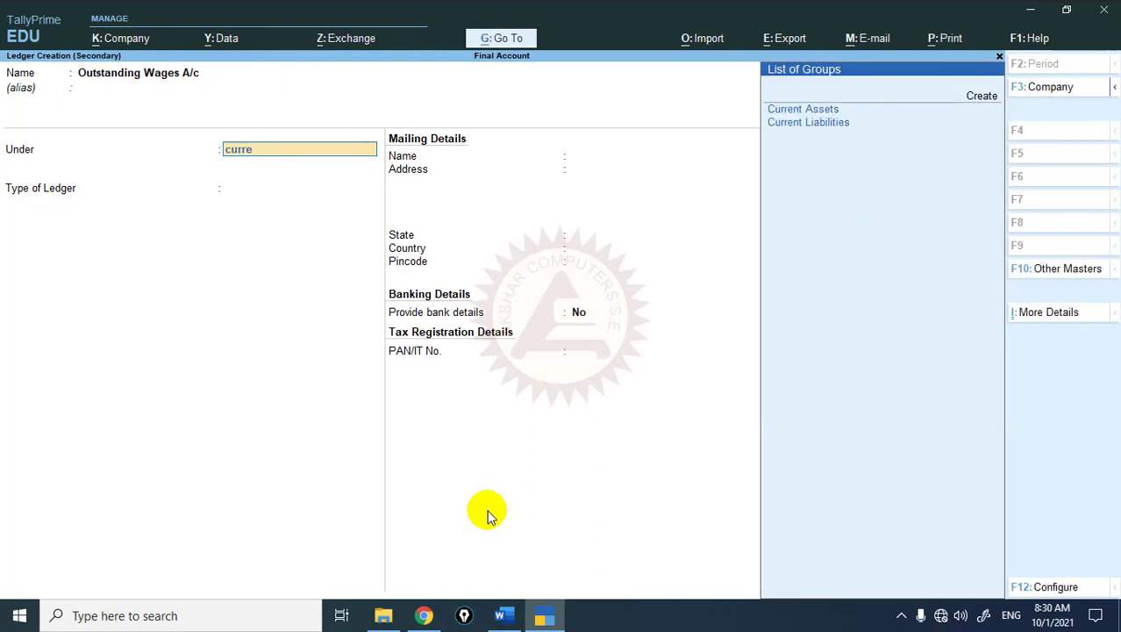
key("Down")
key("Return")
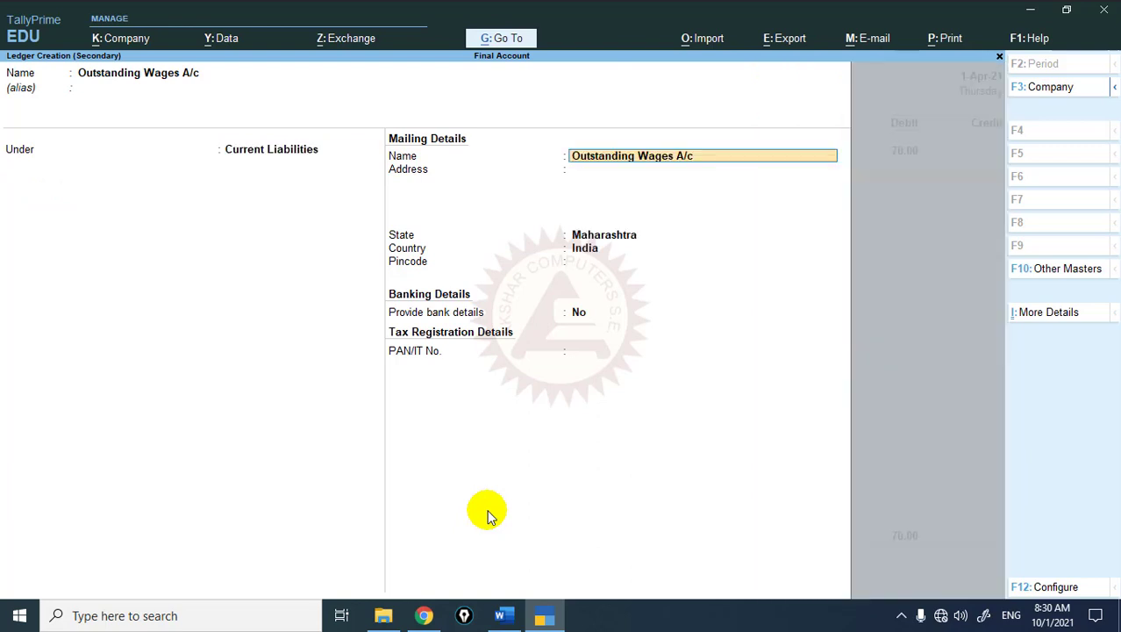
key("ctrl+a")
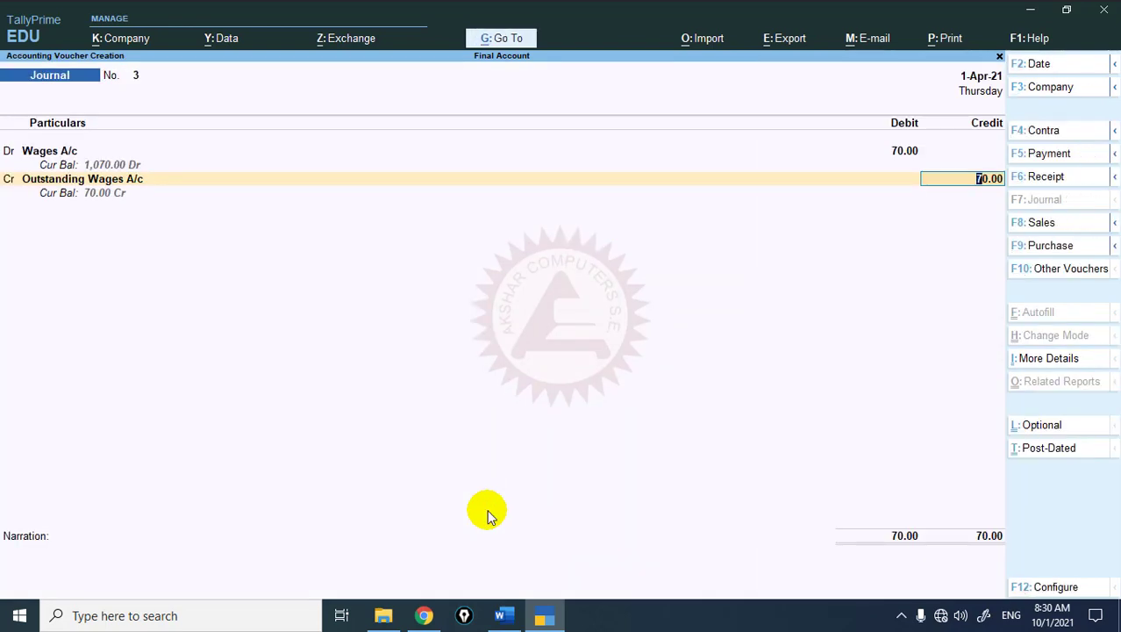
key("ctrl+a")
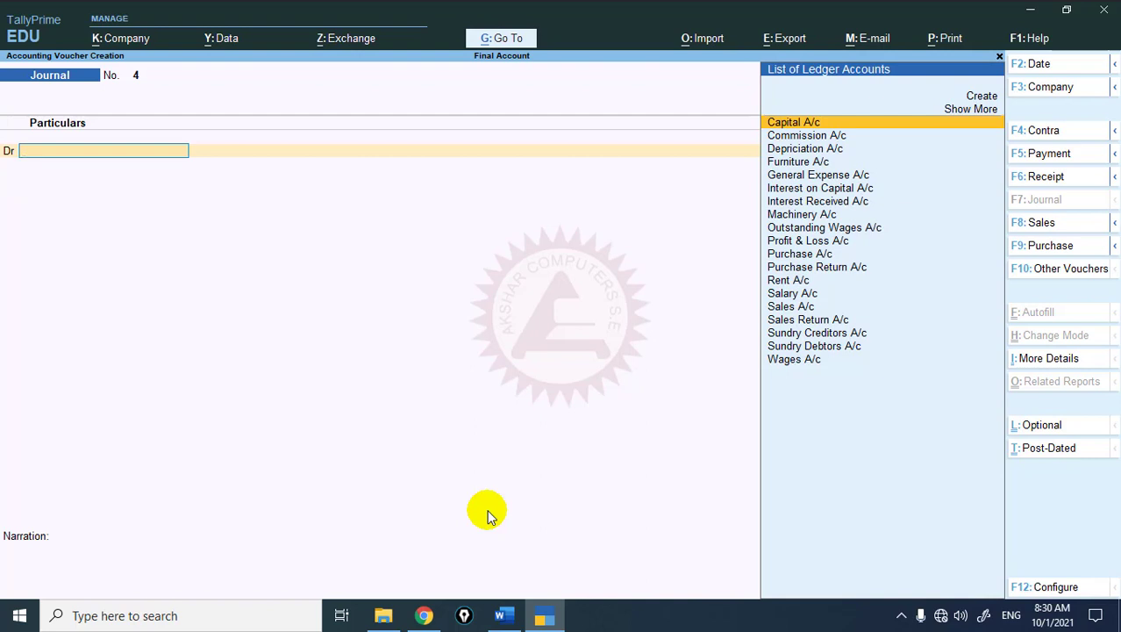
Create a Prepaid Rent A/c ledger under Current Assets for the debit line
key("alt+c")
type("Prepaid")
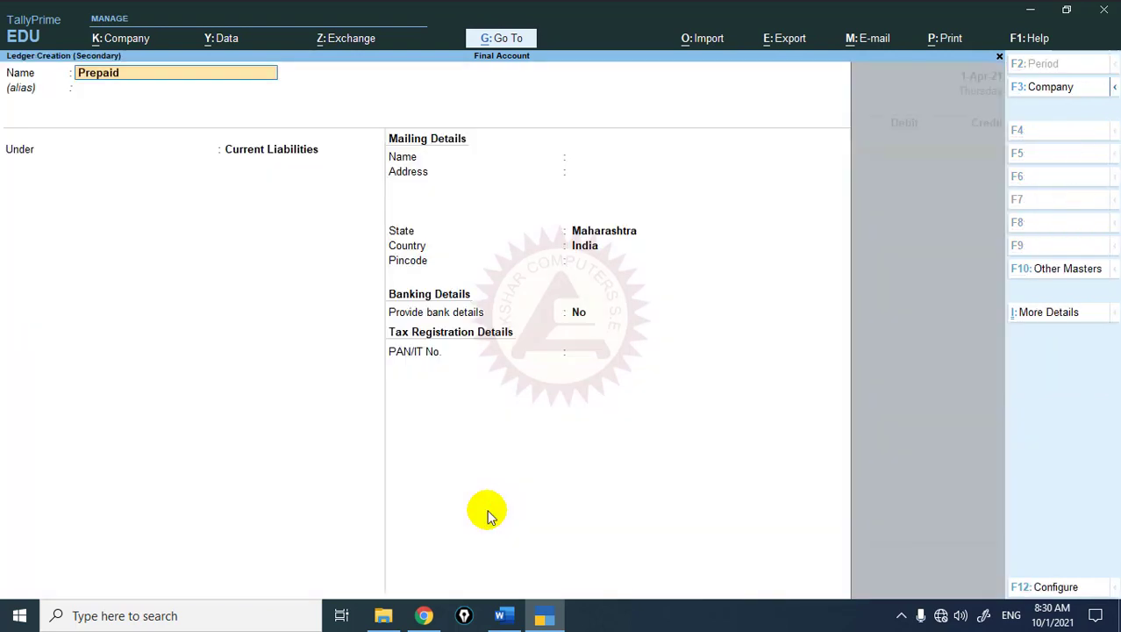
type(" Rent A/")
type("c")
key("Return")
key("Return")
type("Cu")
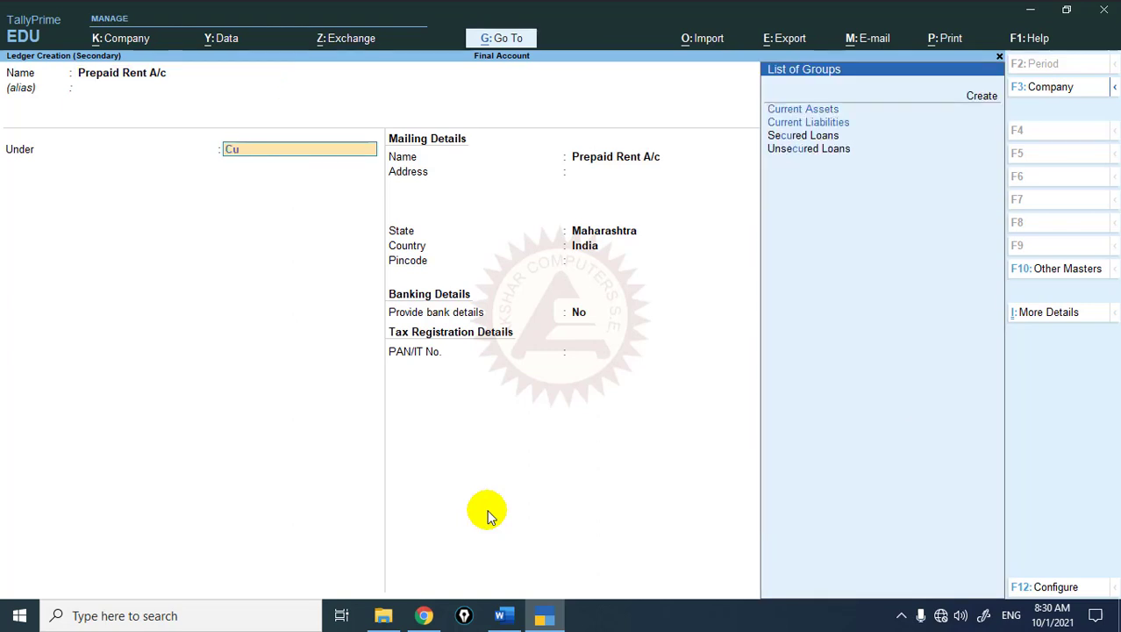
type("ren")
key("BackSpace")
type("rr")
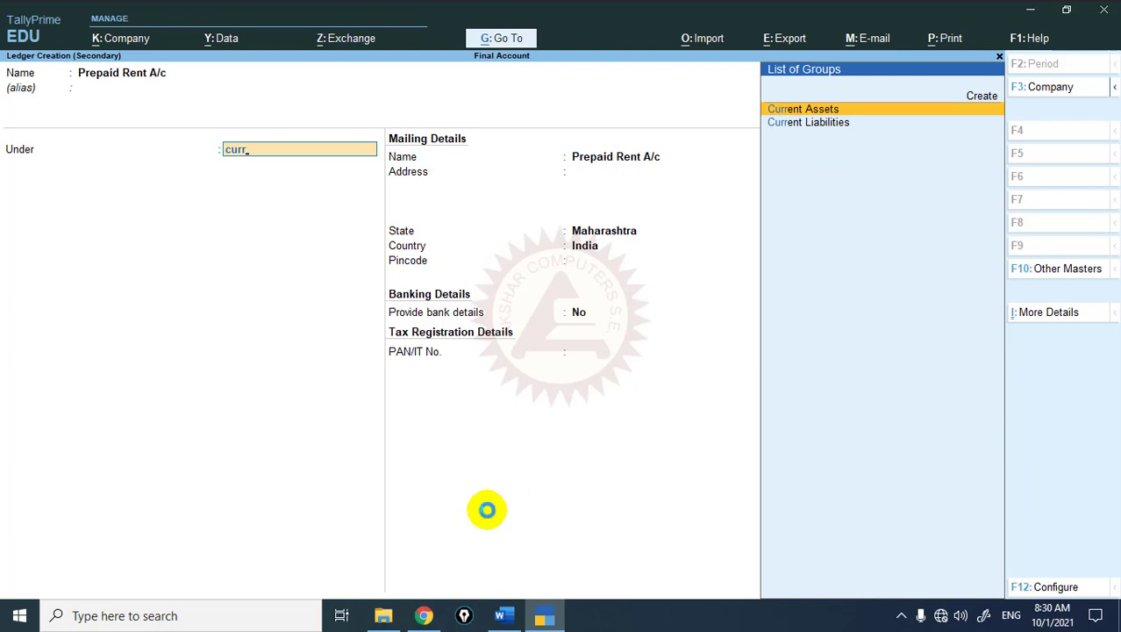
key("Return")
key("ctrl+a")
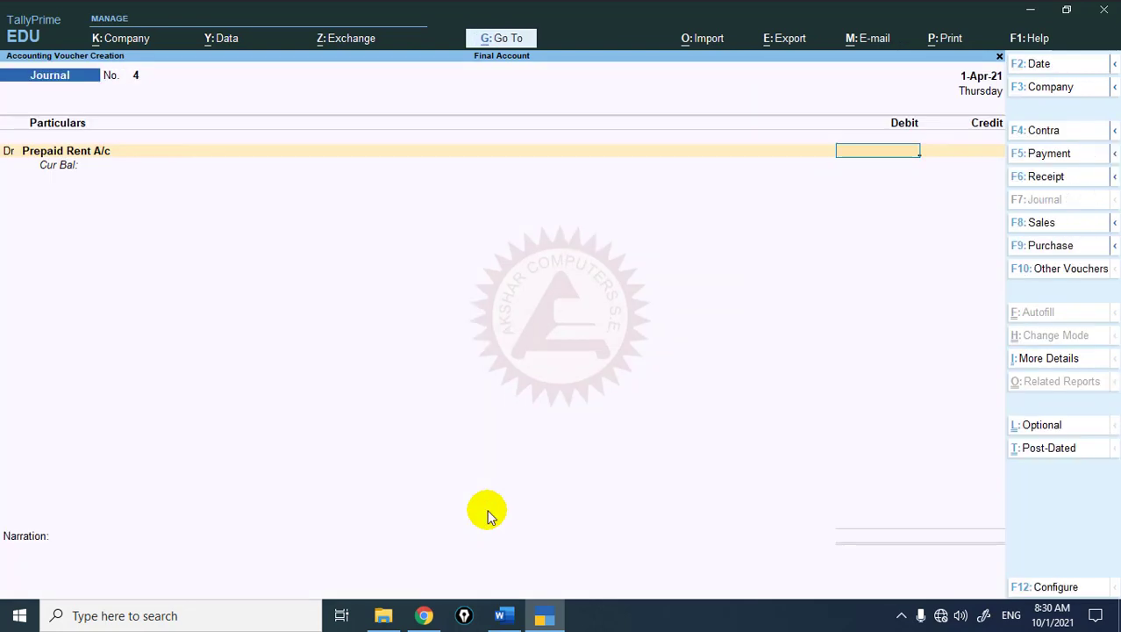
Debit Prepaid Rent A/c 50 and credit Rent A/c 50 to complete Journal 4
type("50")
key("Return")
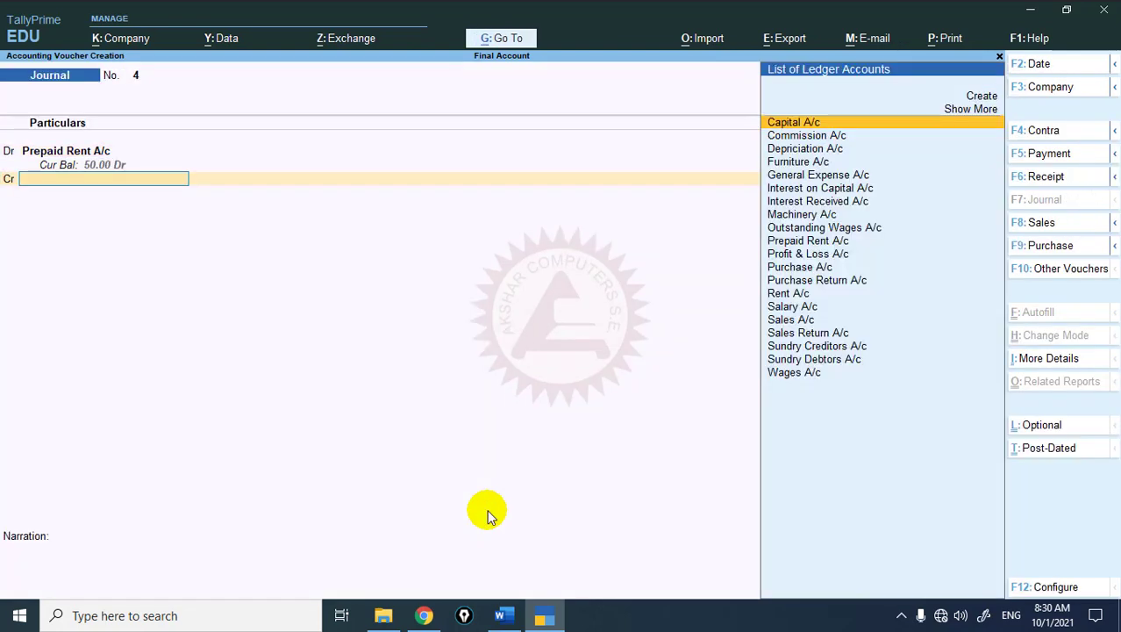
type("Rent")
key("Return")
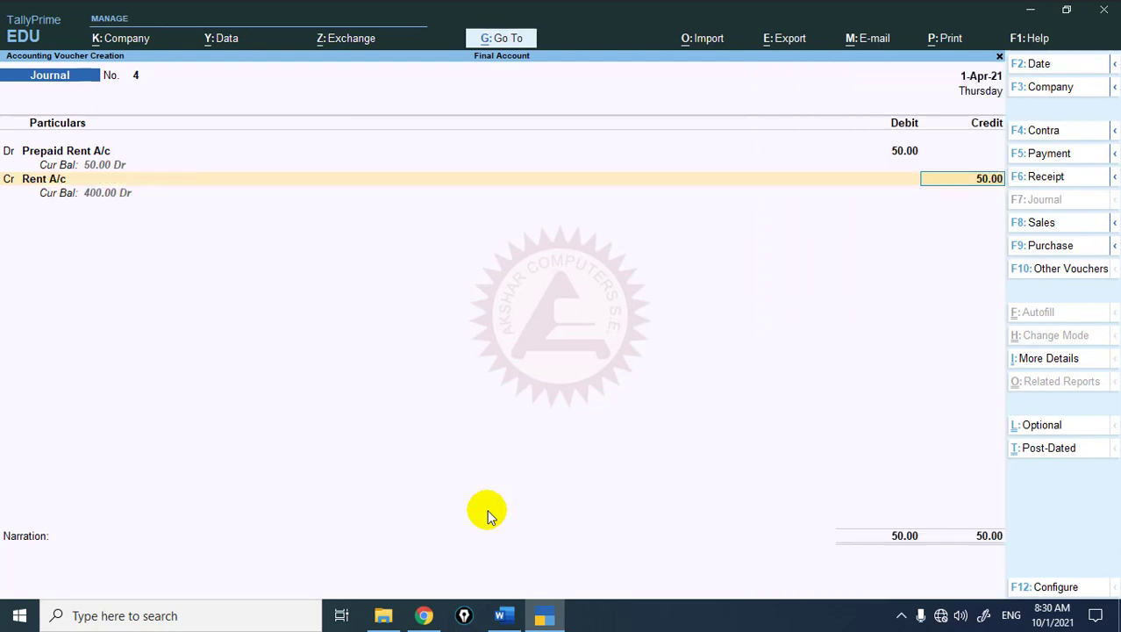
key("Return")
key("Return")
key("Return")
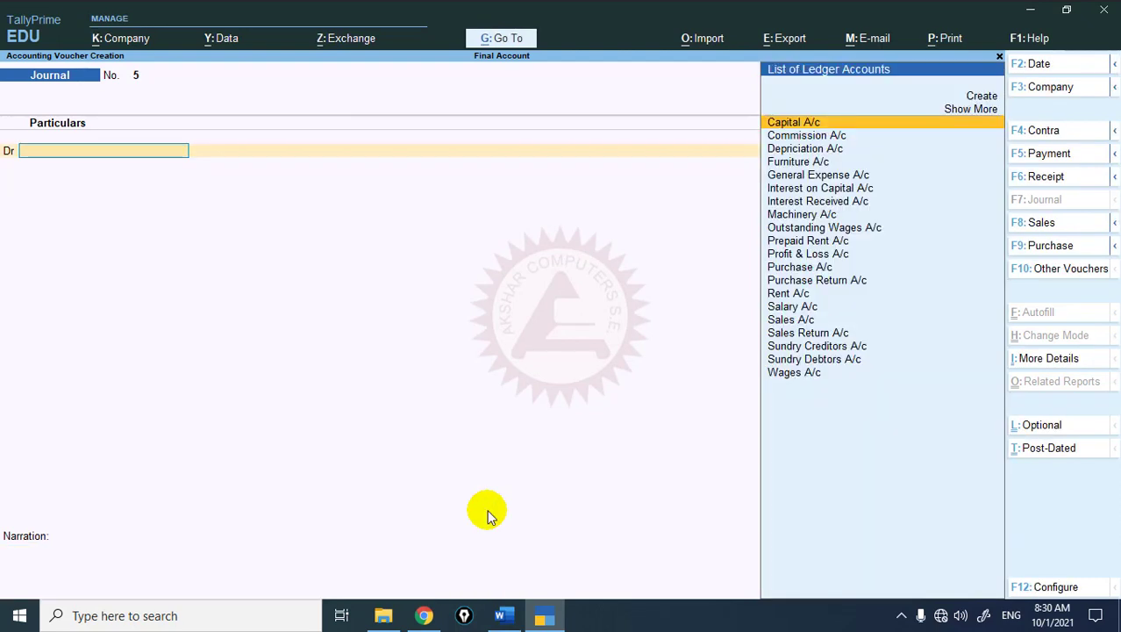
Leave the blank voucher and check the question note in Word
key("Escape")
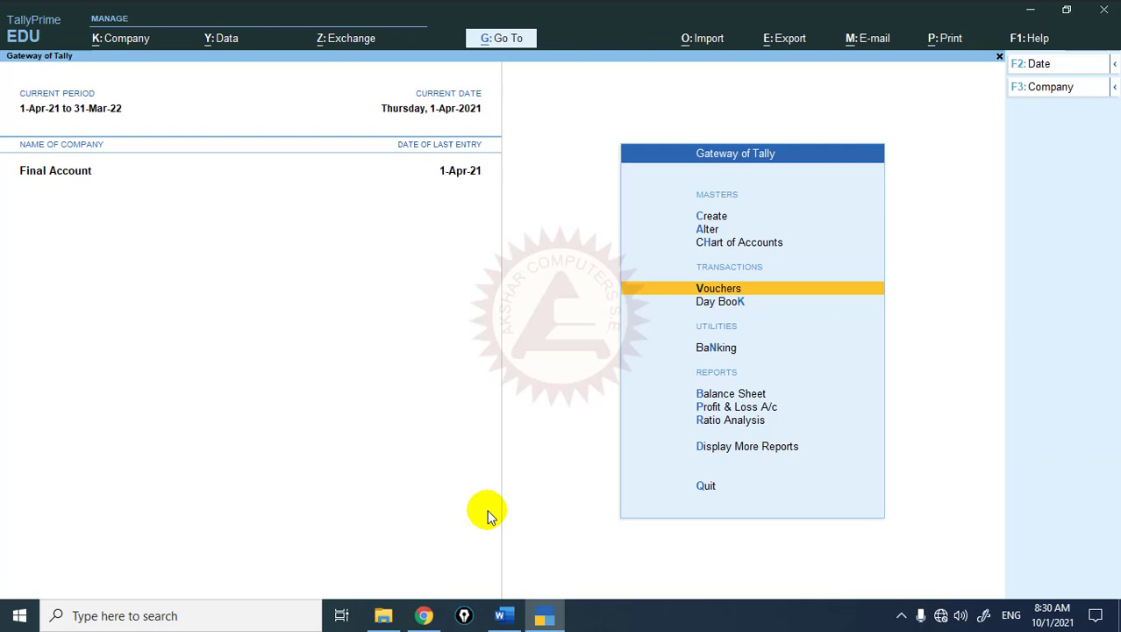
key("alt+Tab")
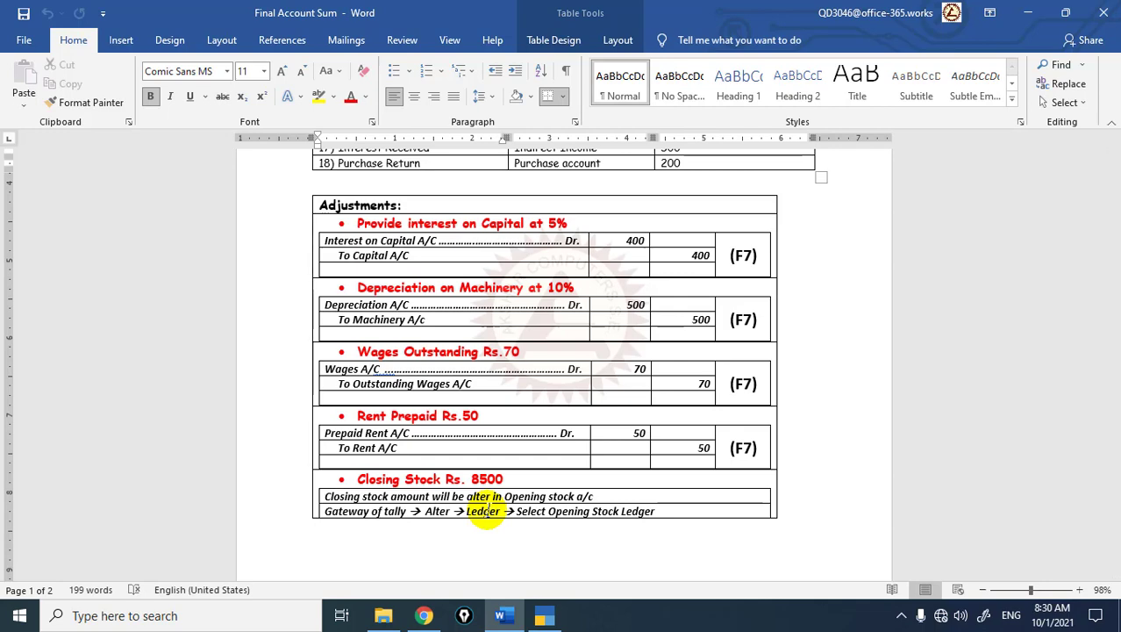
key("alt+Tab")
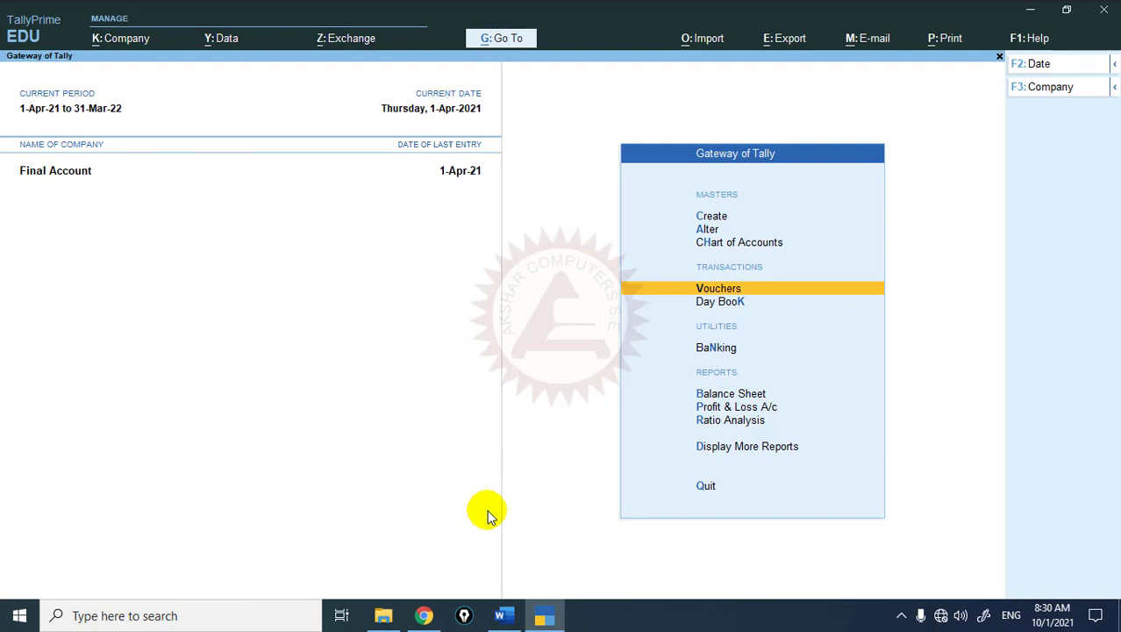
Alter the Opening Stock ledger: closing balance 8,500.00 Dr on 31-Mar-22, then save
type("a")
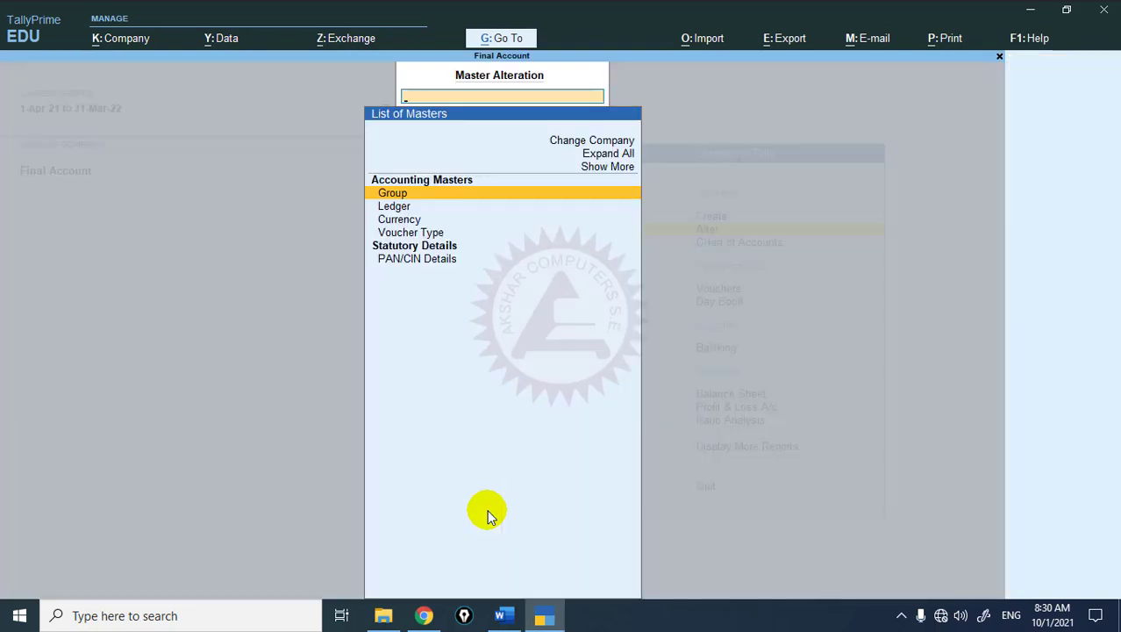
type("L")
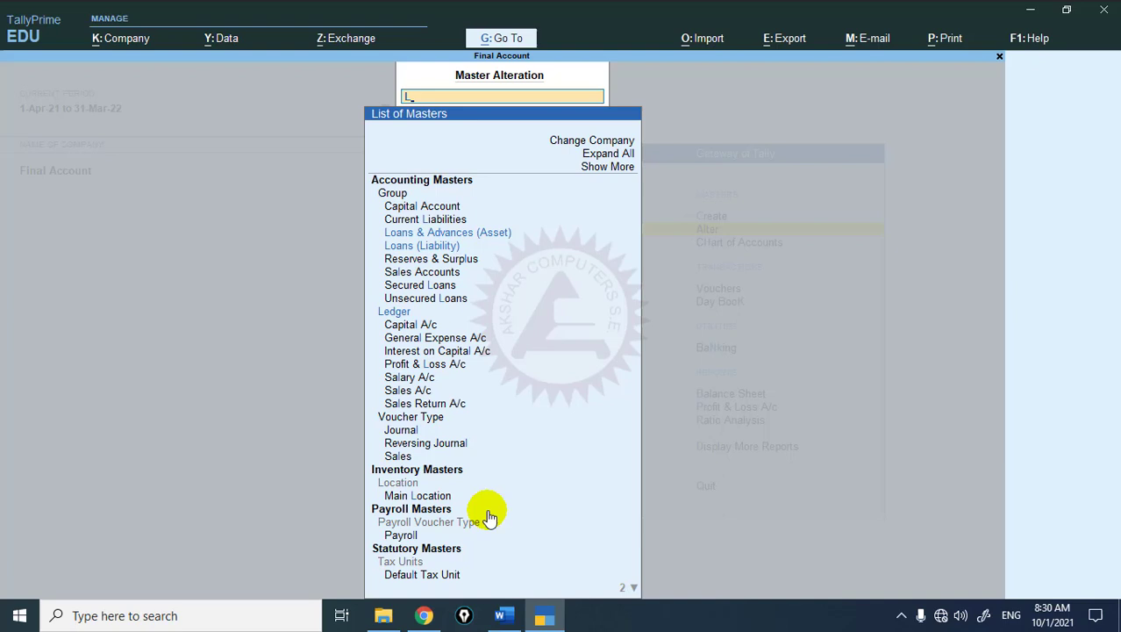
key("Down")
key("Down")
key("Down")
key("Down")
key("Down")
key("Down")
key("Down")
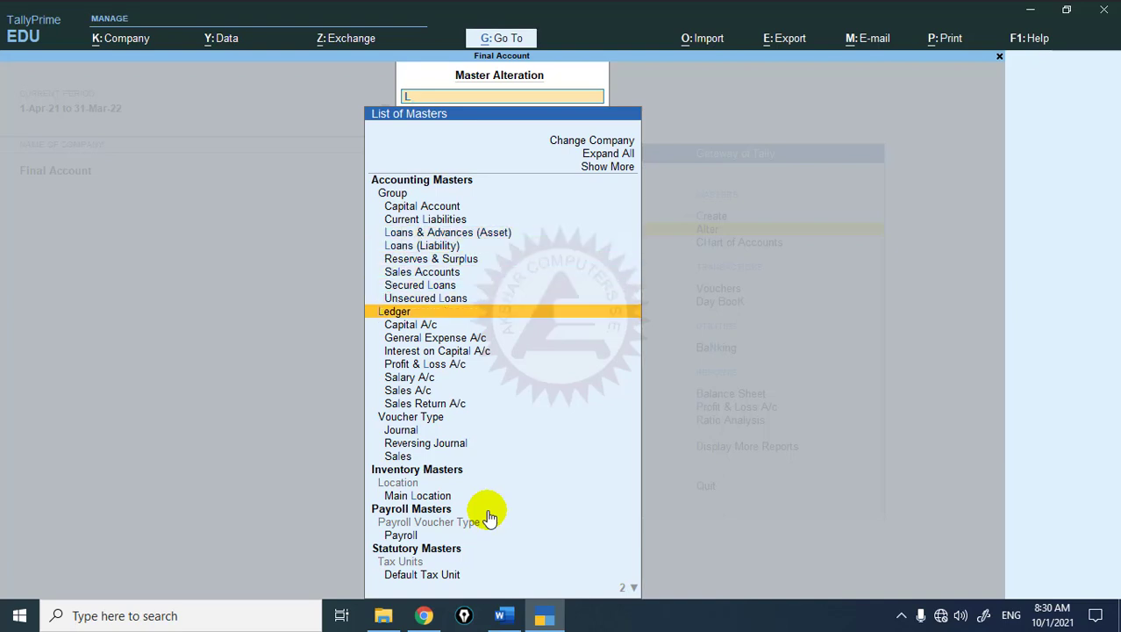
key("Return")
type("Op")
key("Return")
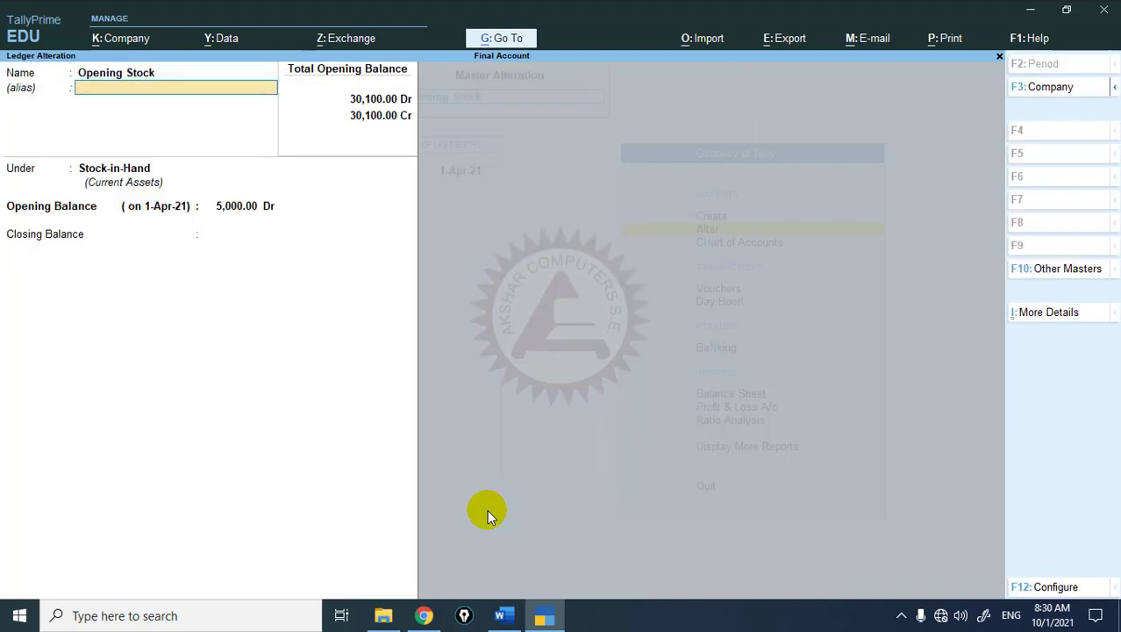
key("Return")
key("Return")
key("Return")
key("Return")
type("3")
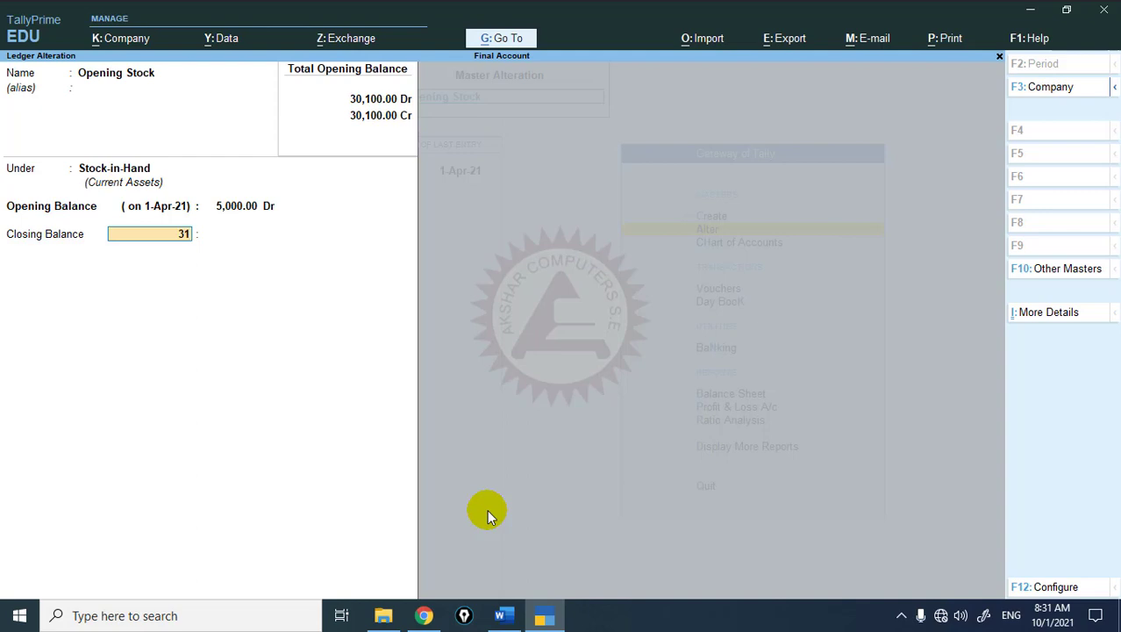
type("1")
key("Return")
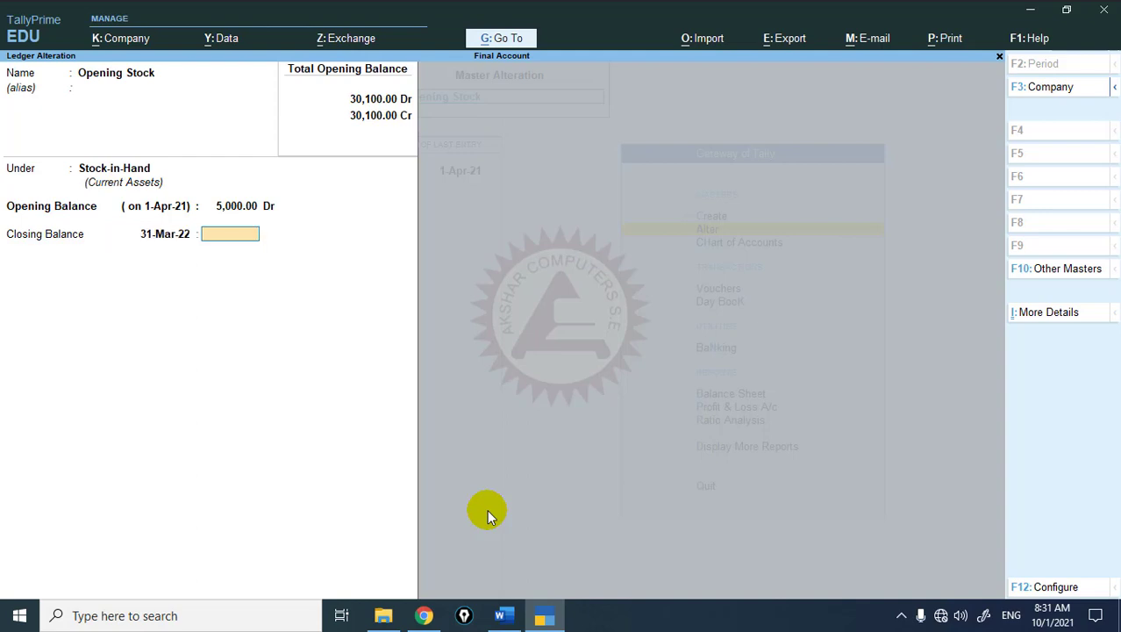
type("8,500")
key("Return")
key("Return")
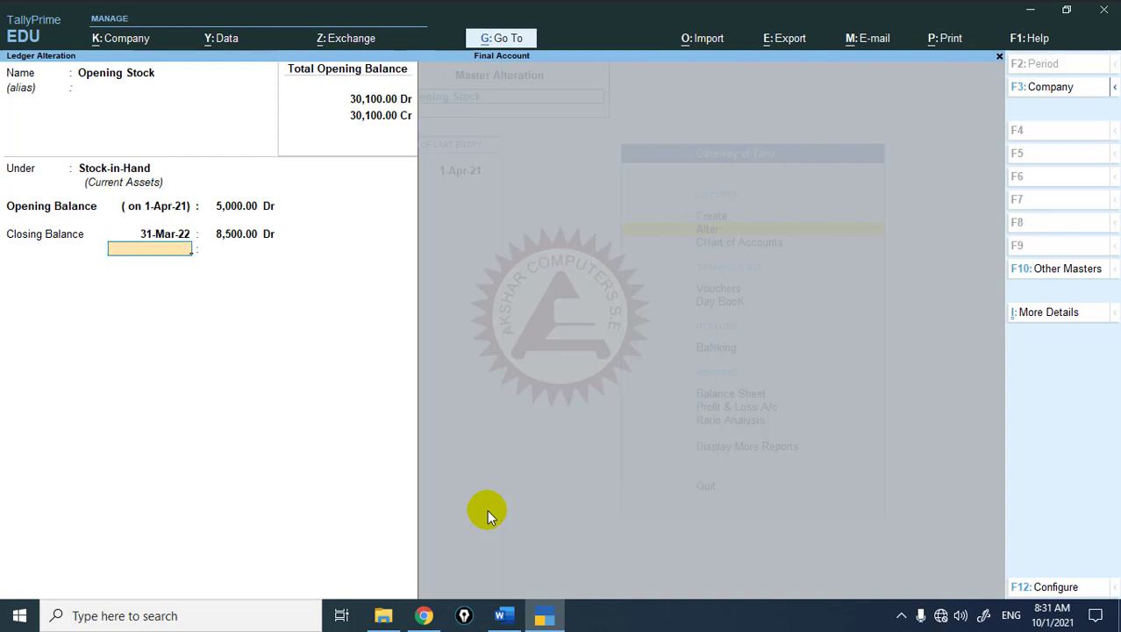
key("Return")
key("Return")
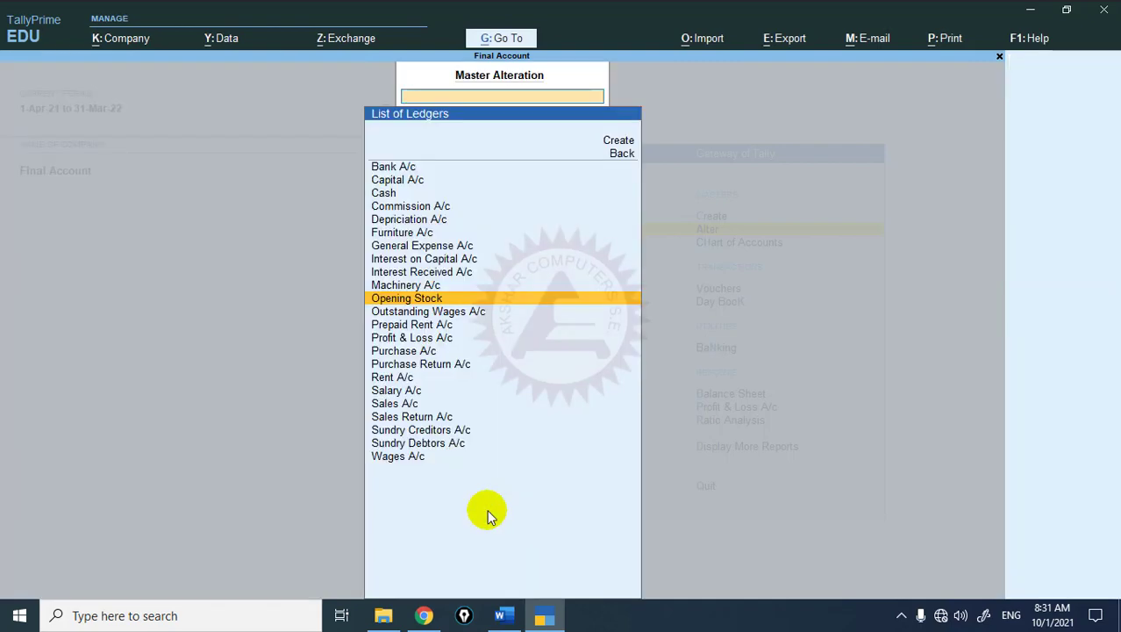
key("Escape")
key("Escape")
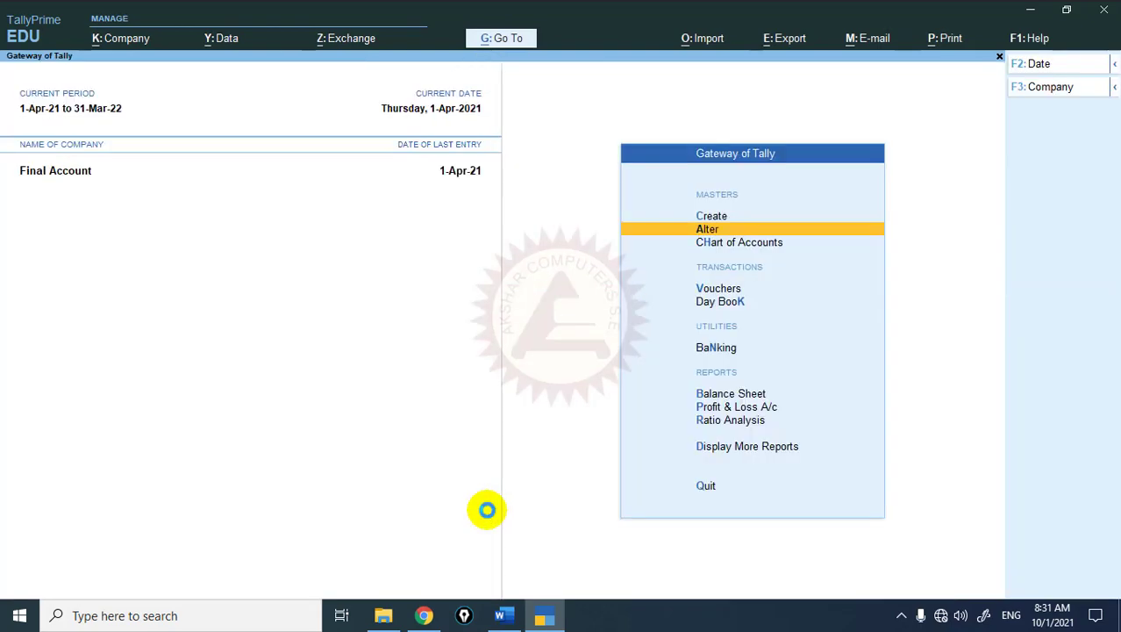
key("v")
key("Escape")
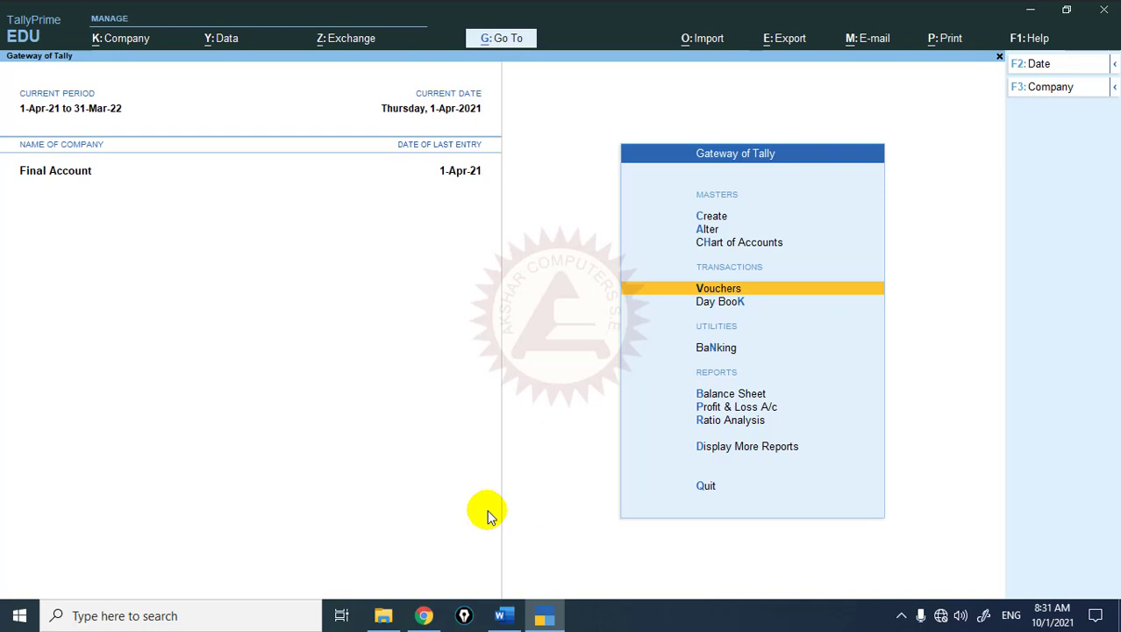
key("p")
key("alt+F5")
key("F2")
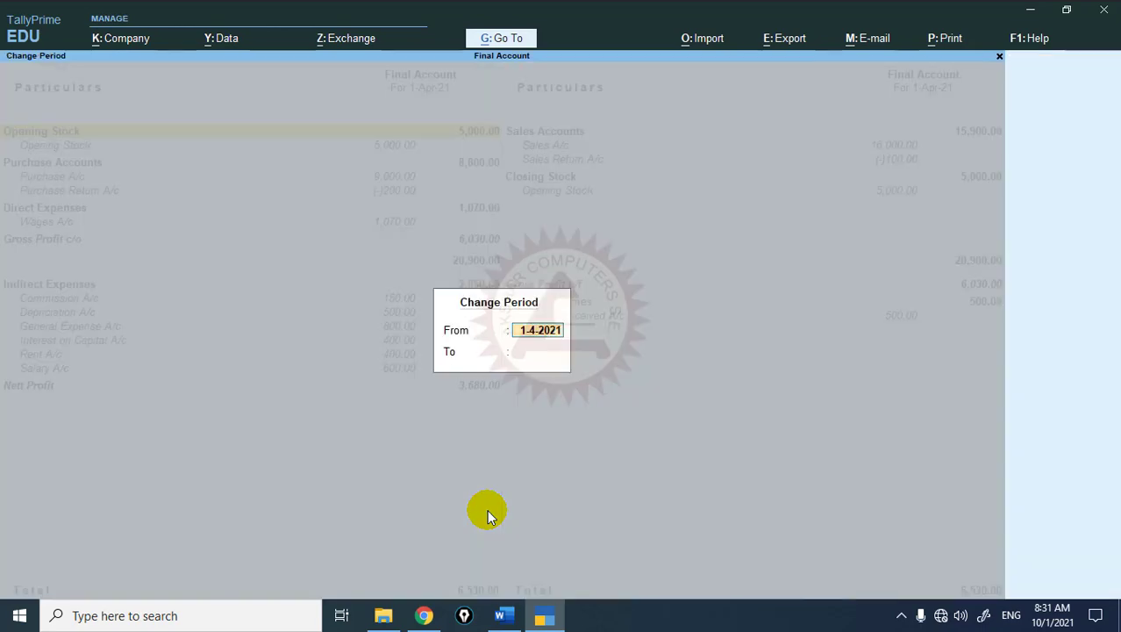
key("Return")
type("31.3")
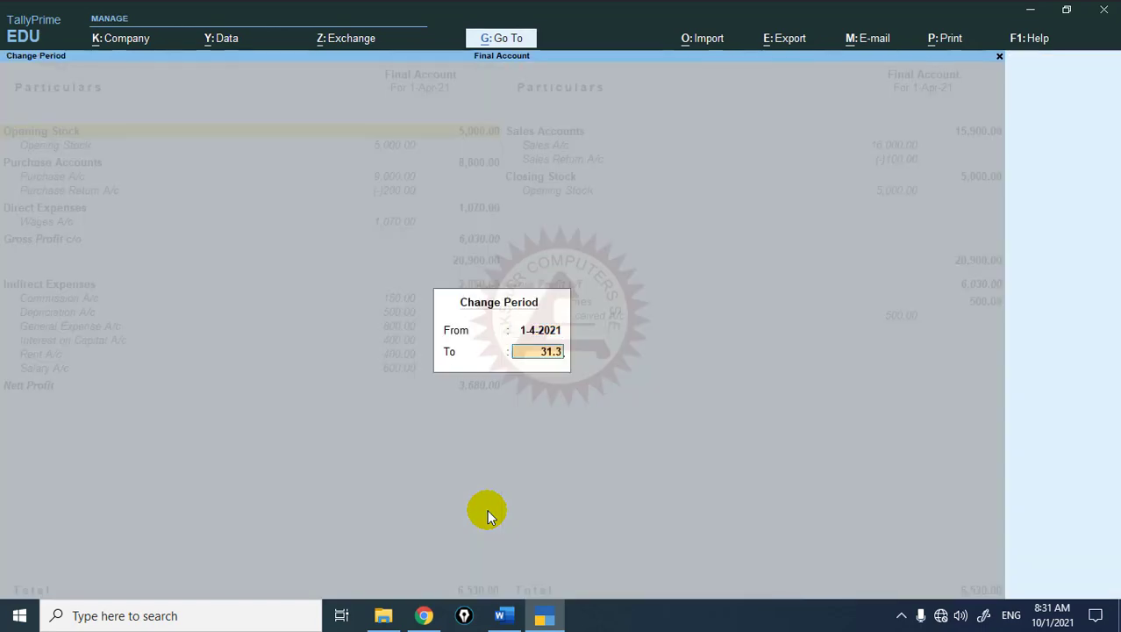
key("Return")
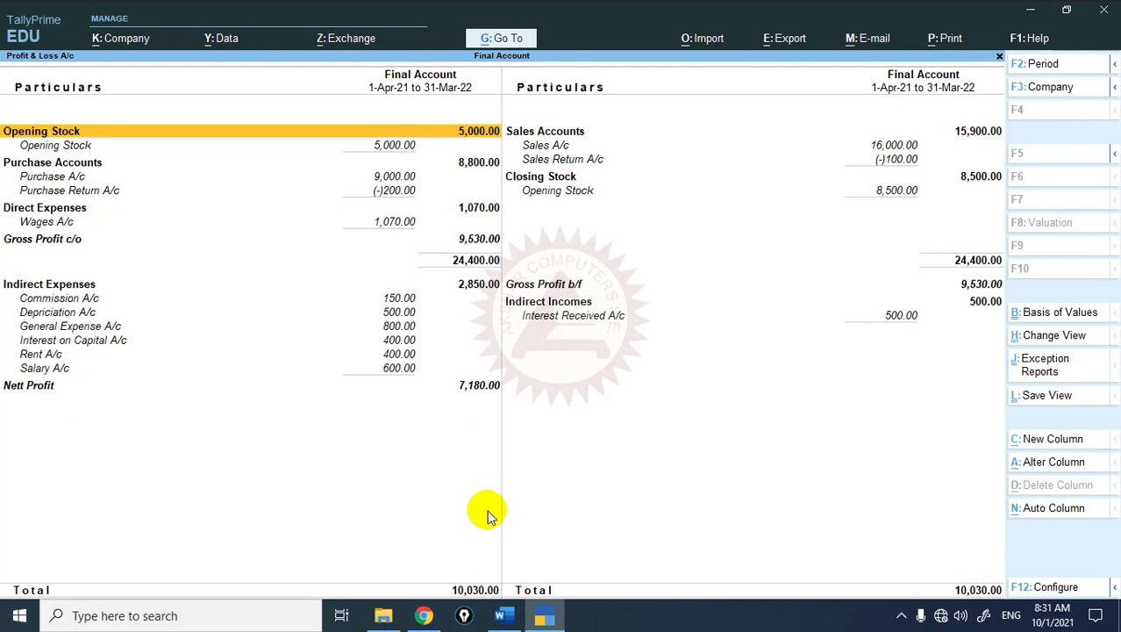
key("Escape")
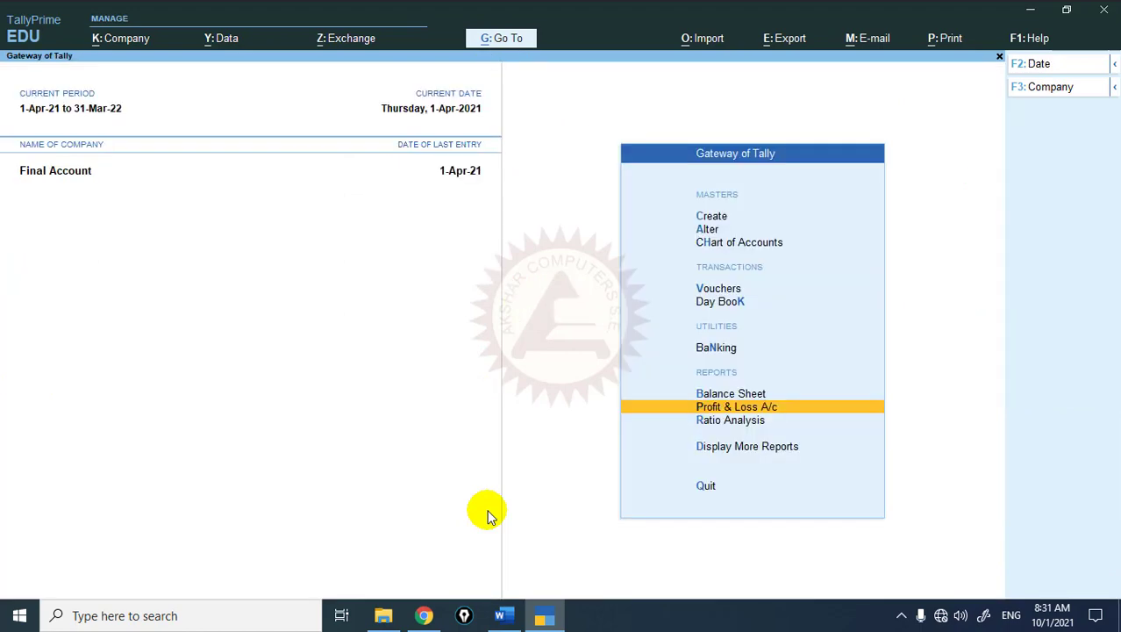
Review the detailed Trial Balance, including the indirect expense ledgers
key("d")
key("t")
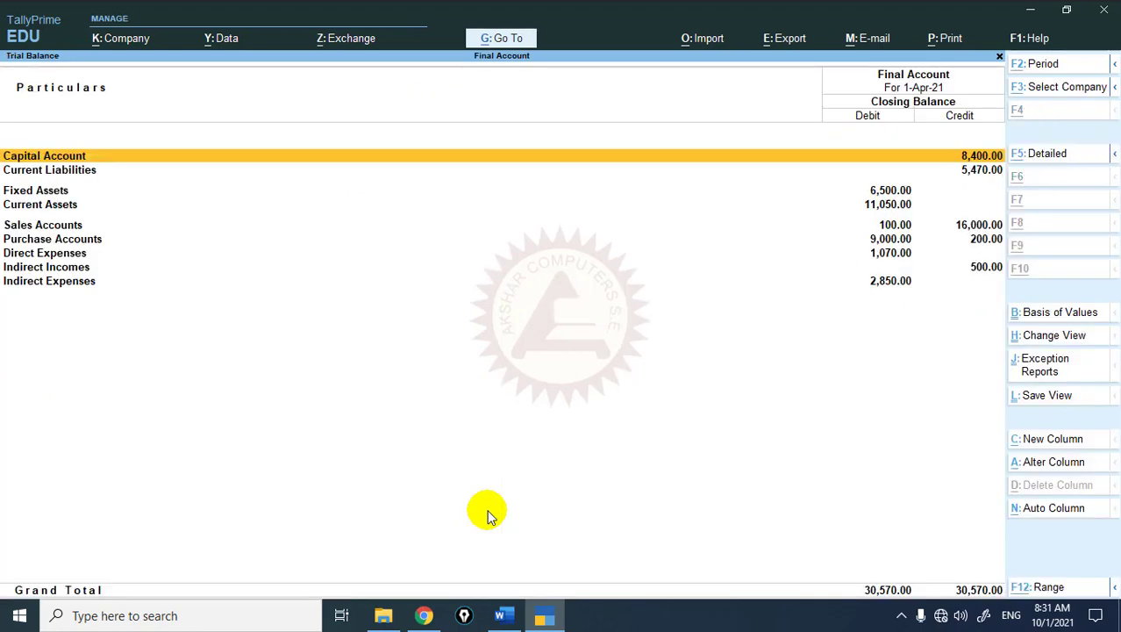
key("alt+F5")
key("Down")
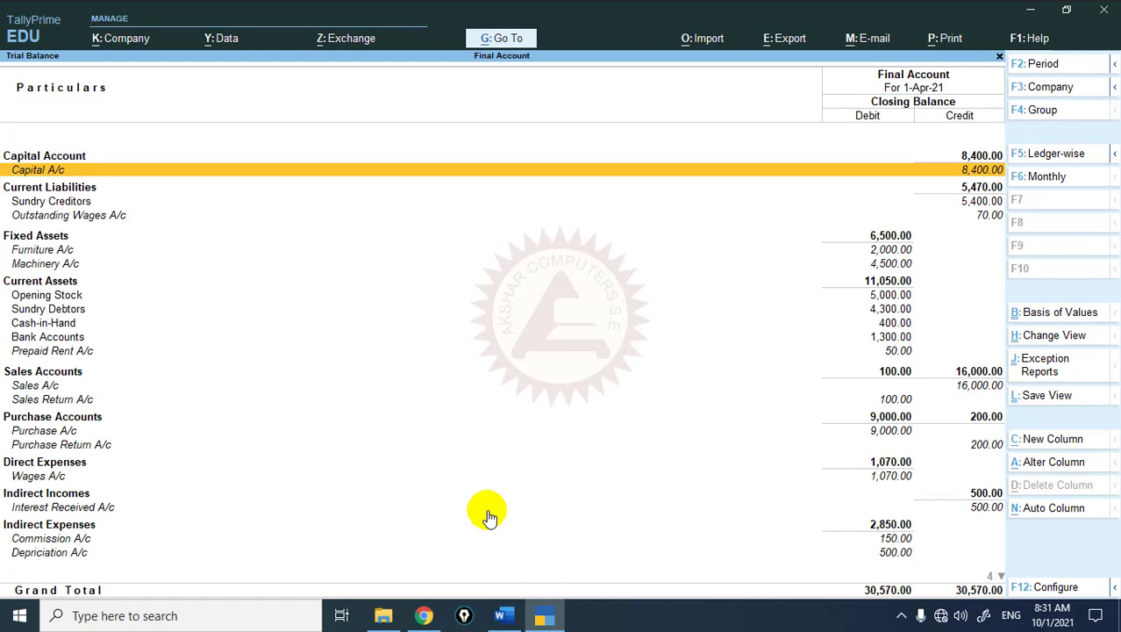
key("Down")
key("Down")
key("Down")
key("Down")
key("Down")
key("Down")
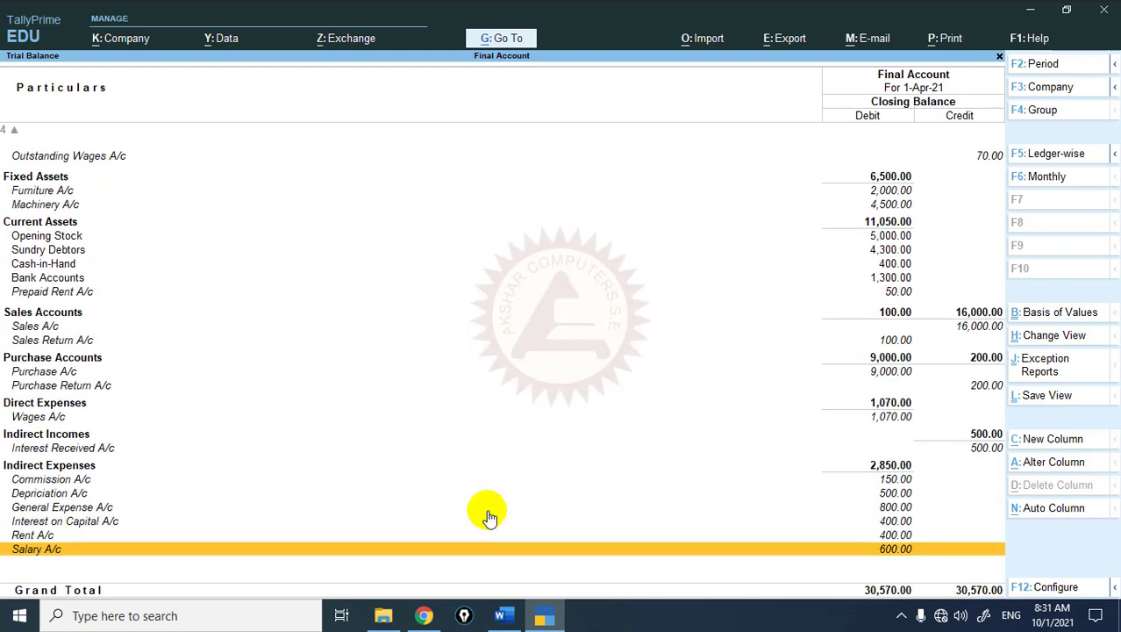
key("Escape")
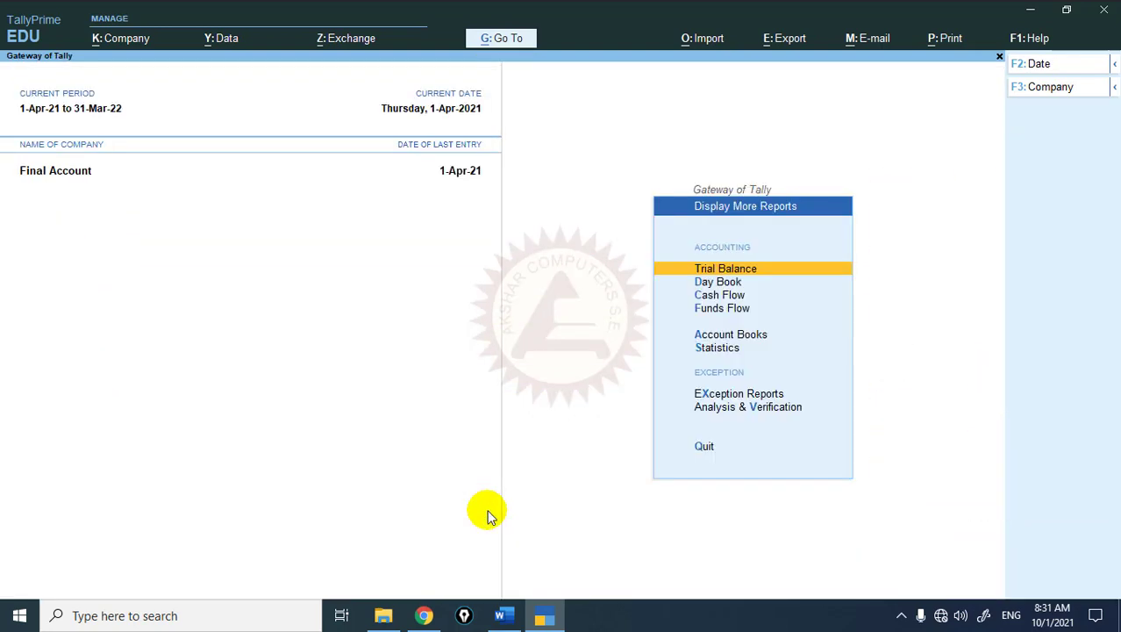
key("Escape")
Review the detailed Balance Sheet totalling 17,550.00, then return to the Word particulars table
key("b")
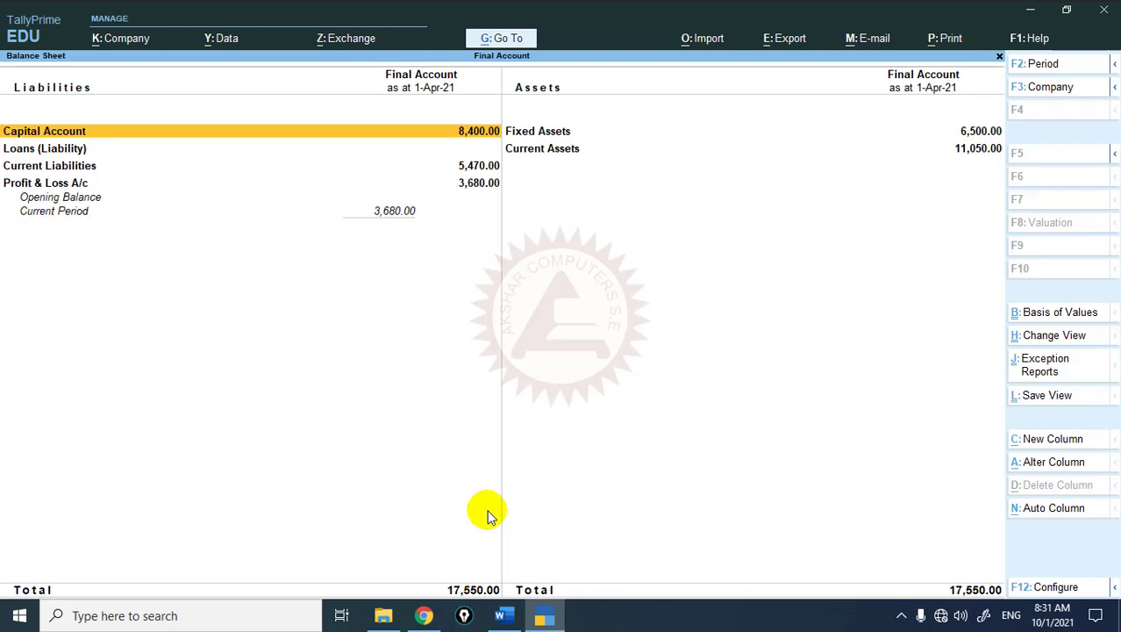
key("alt+F5")
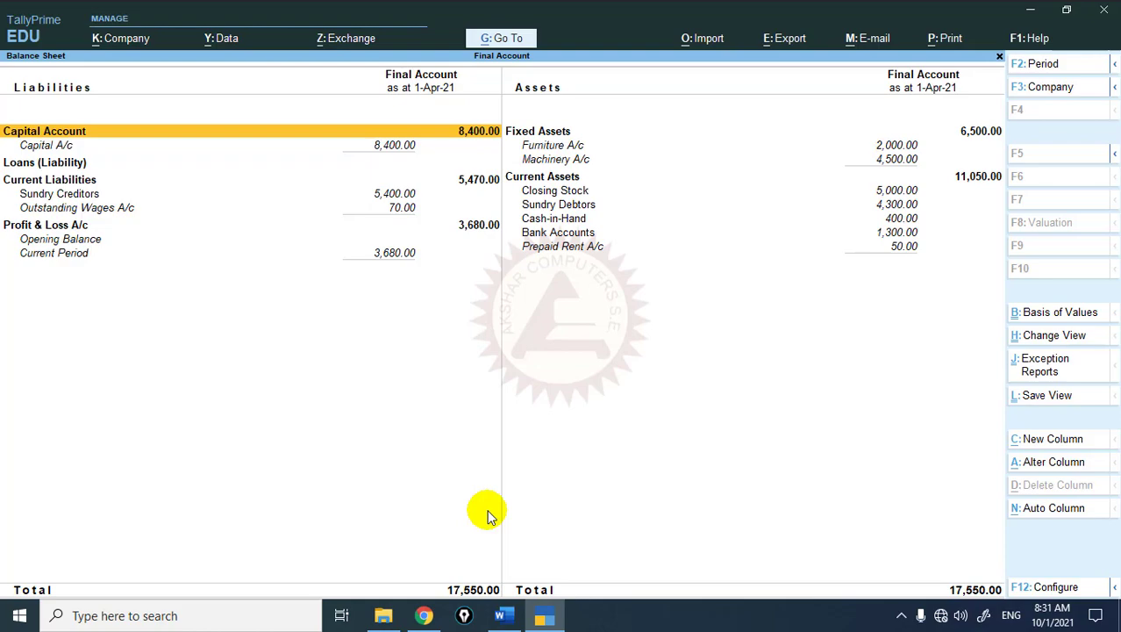
key("alt+Tab")
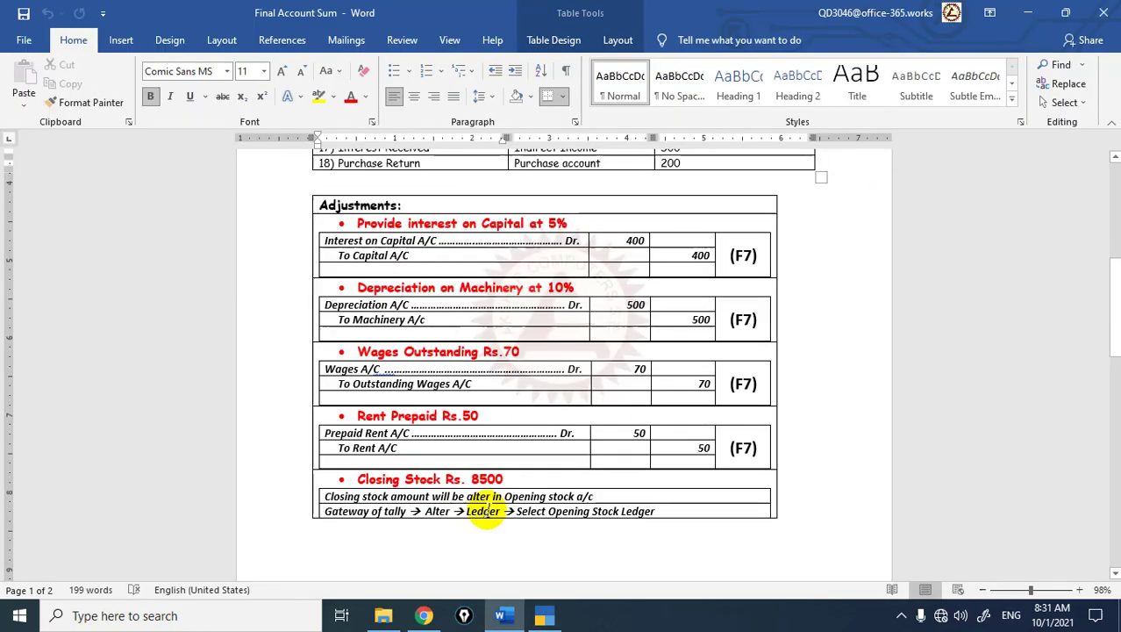
scroll(538, 526, "up", 2)
scroll(545, 523, "up", 5)
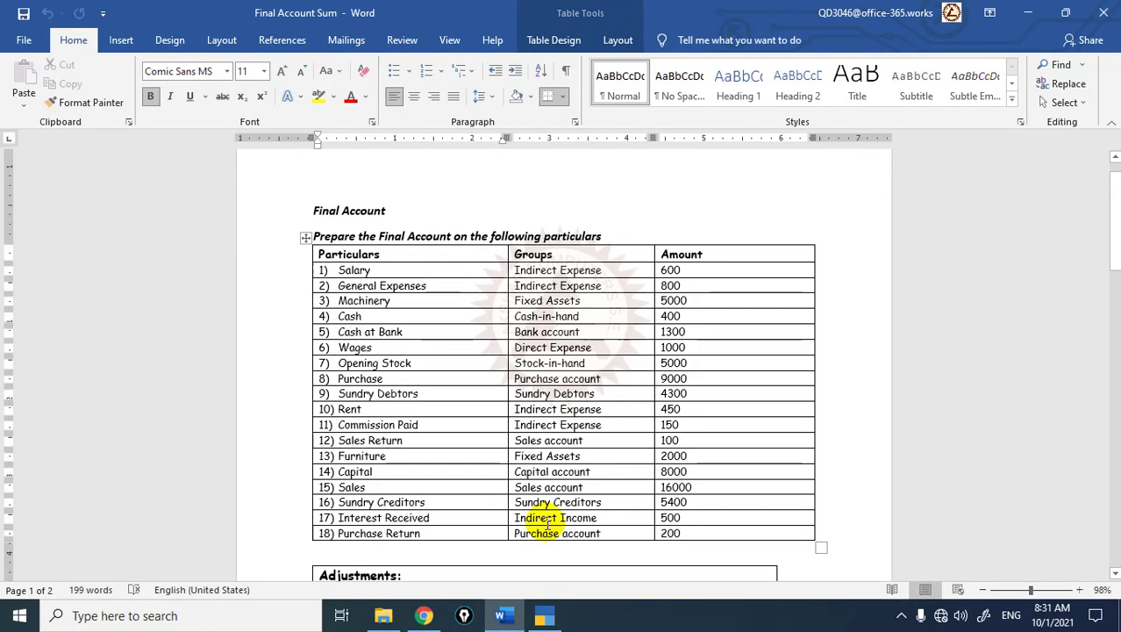